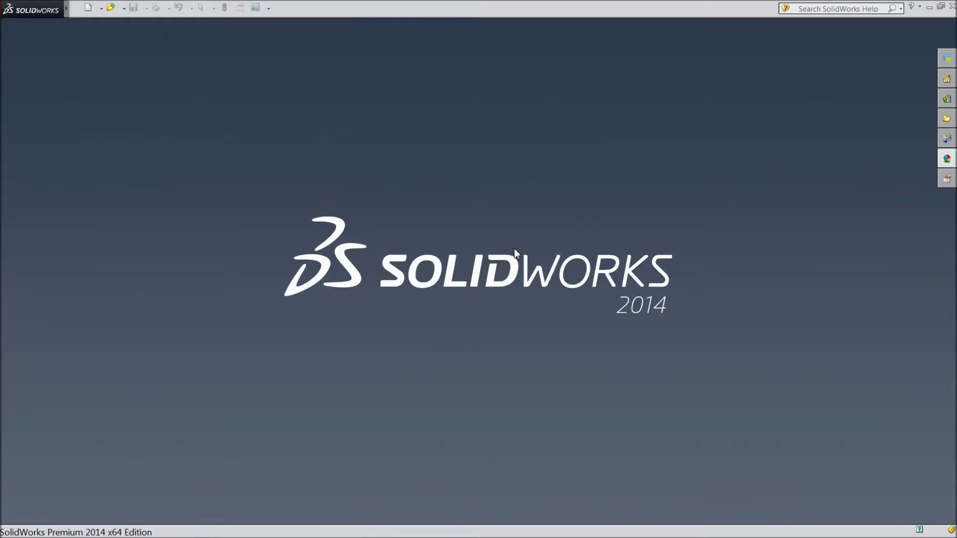
Step: Open the Assem2 assembly from the Stirling engine files folder
click(111, 9)
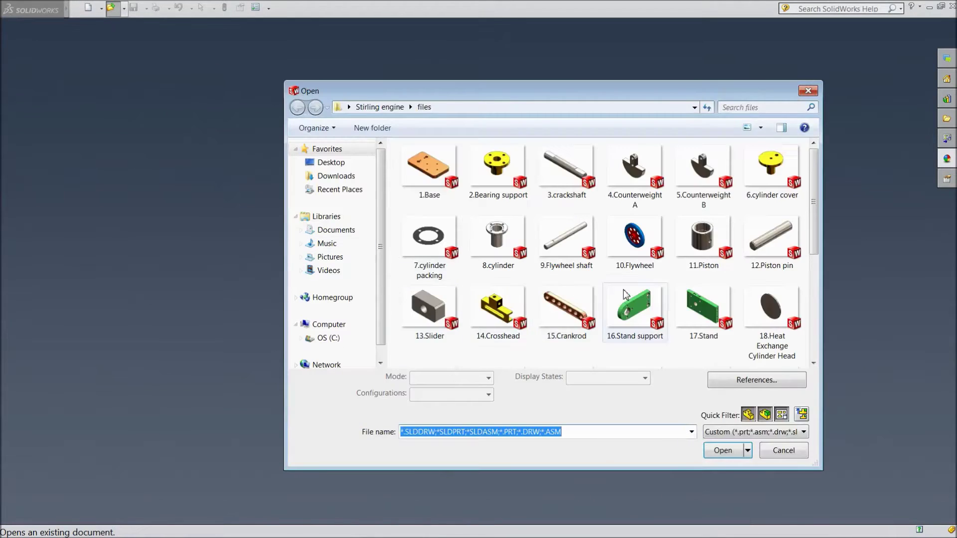
drag(816, 226, 818, 329)
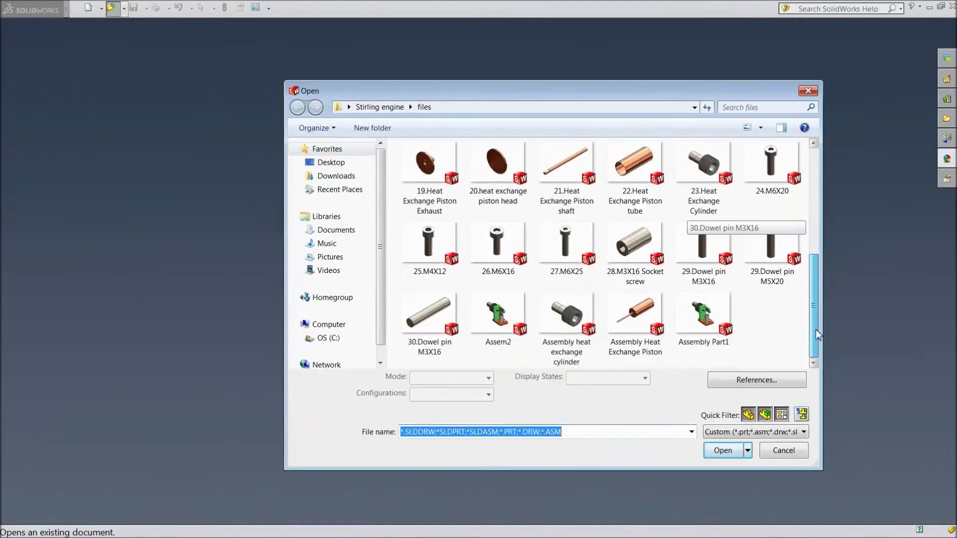
click(498, 319)
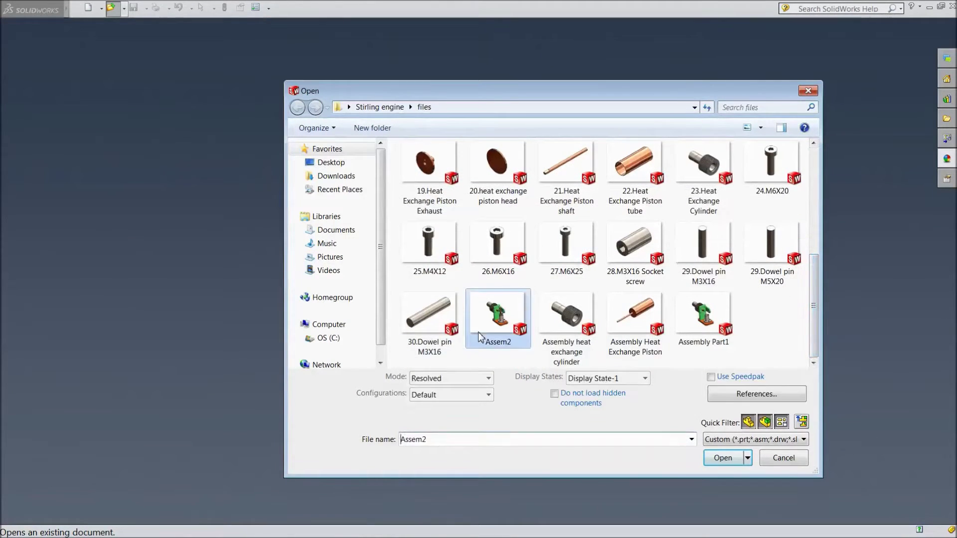
click(711, 459)
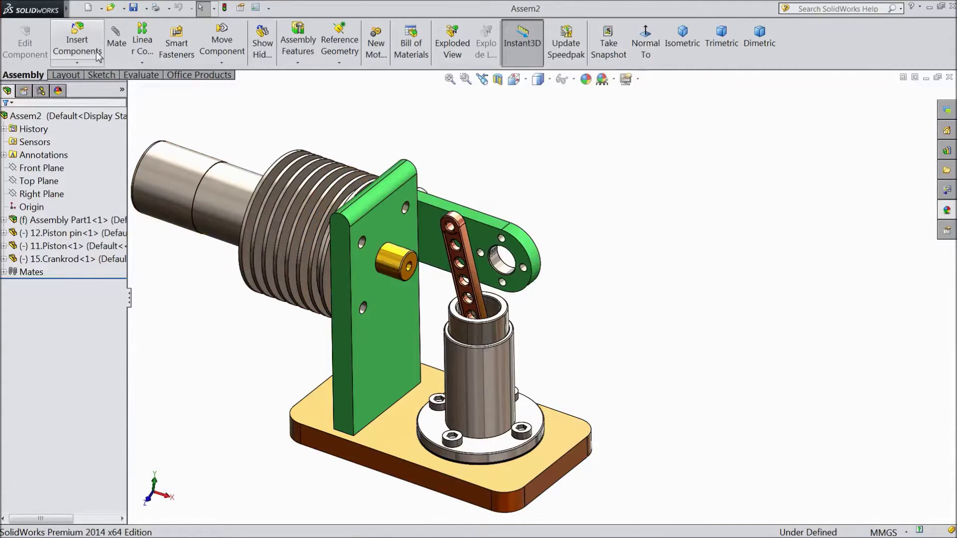
Step: Insert the 2.Bearing support part and drop it loose near the green stand
click(82, 48)
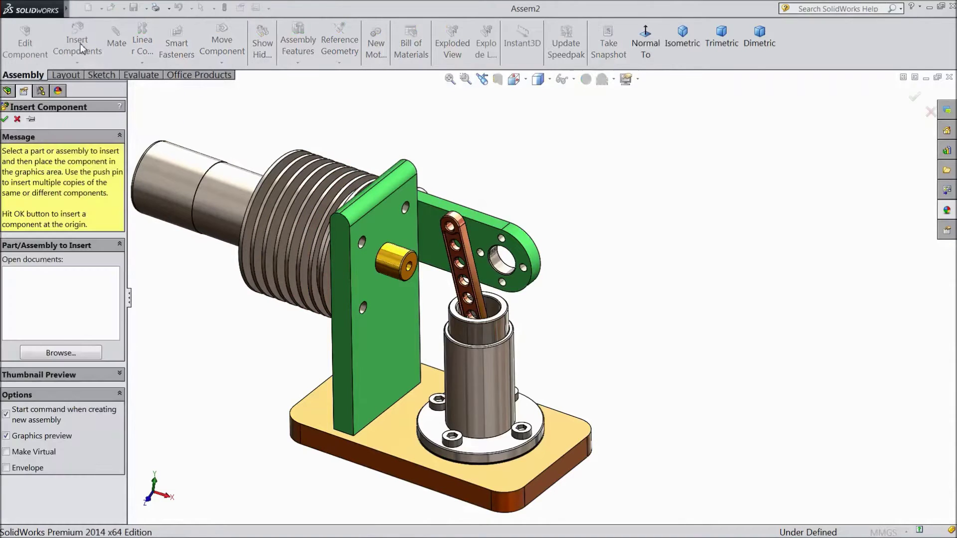
click(78, 353)
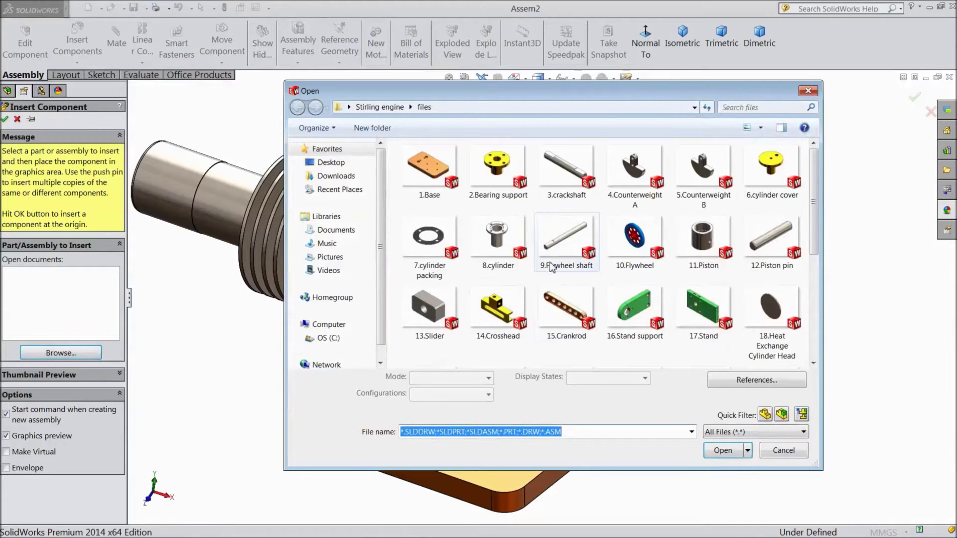
click(499, 175)
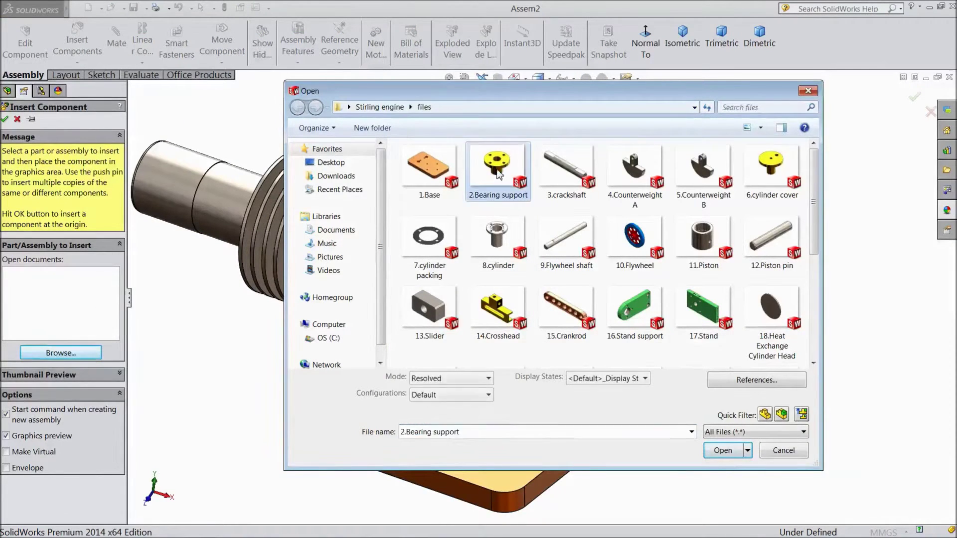
click(724, 451)
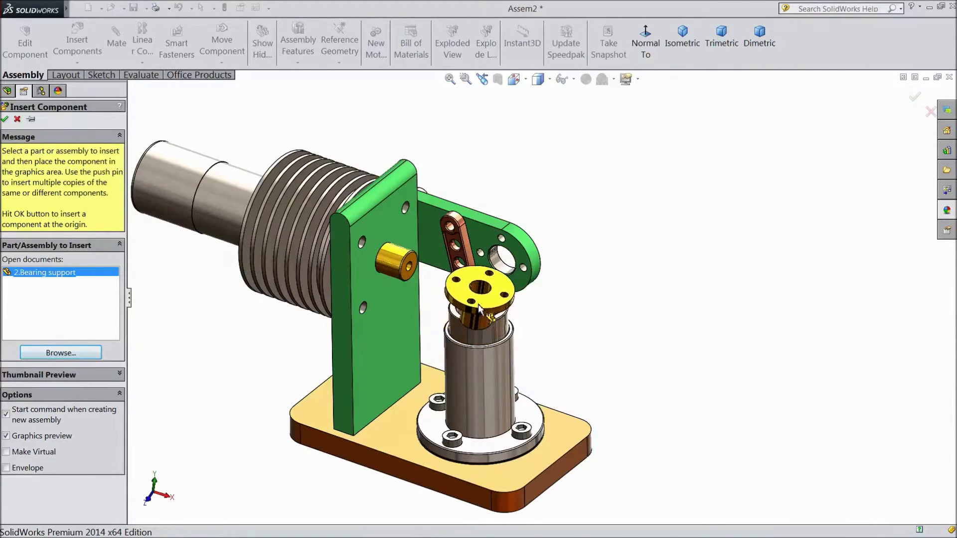
click(485, 300)
Step: Mate the bearing support's cylindrical boss concentric with the green bracket's hole
middle_drag(566, 301, 551, 282)
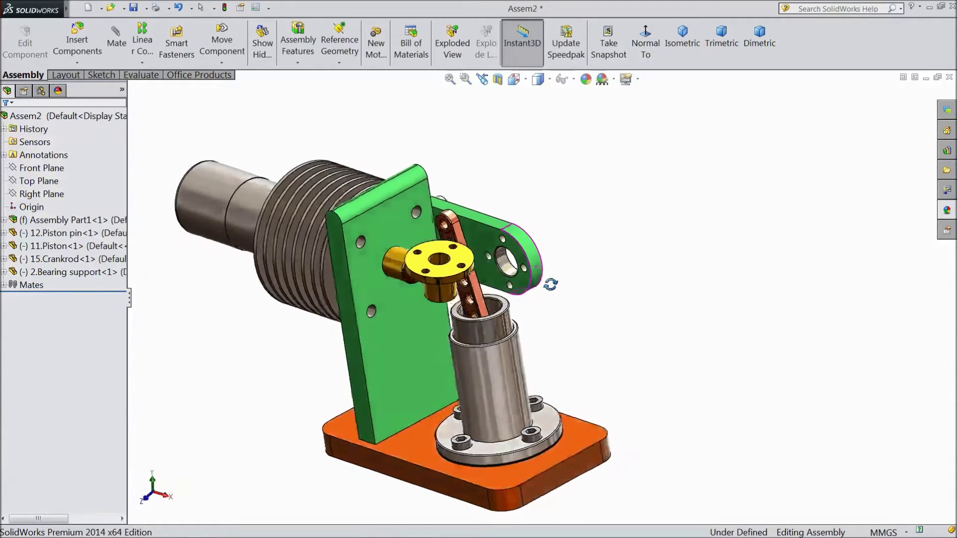
scroll(473, 269, down, 2)
scroll(474, 269, down, 2)
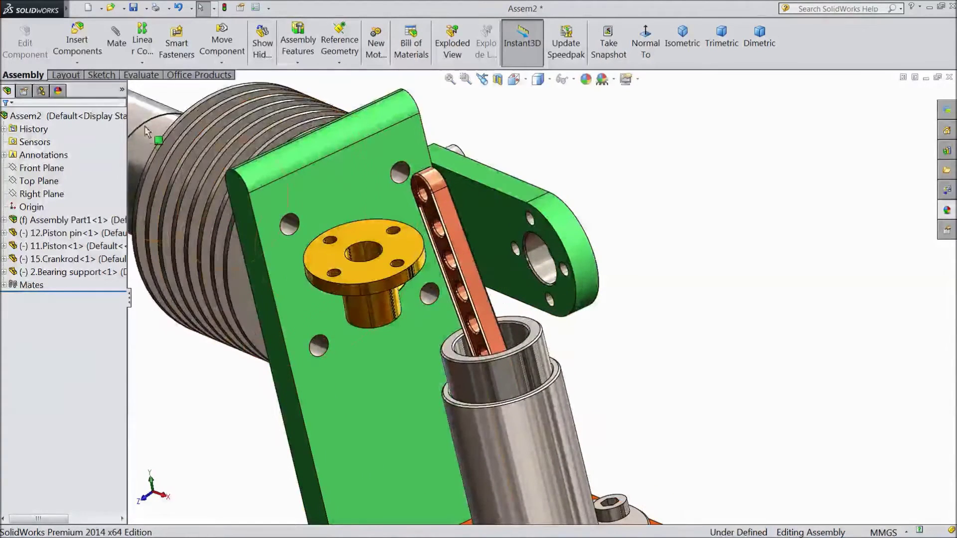
click(117, 53)
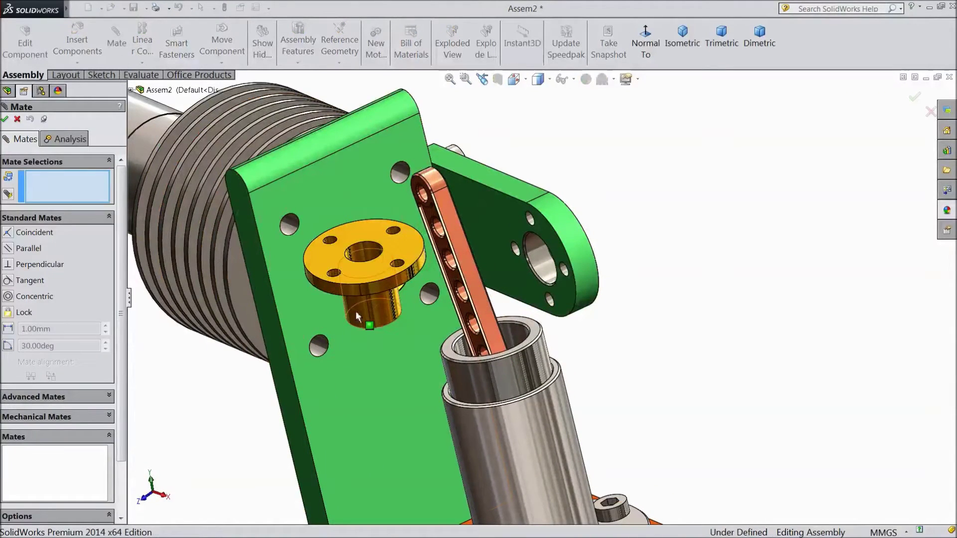
click(372, 313)
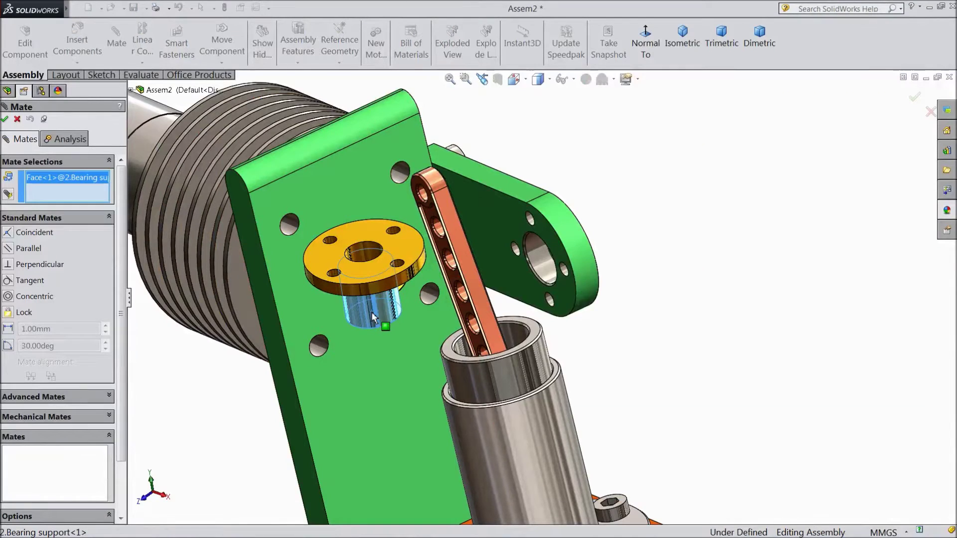
click(543, 271)
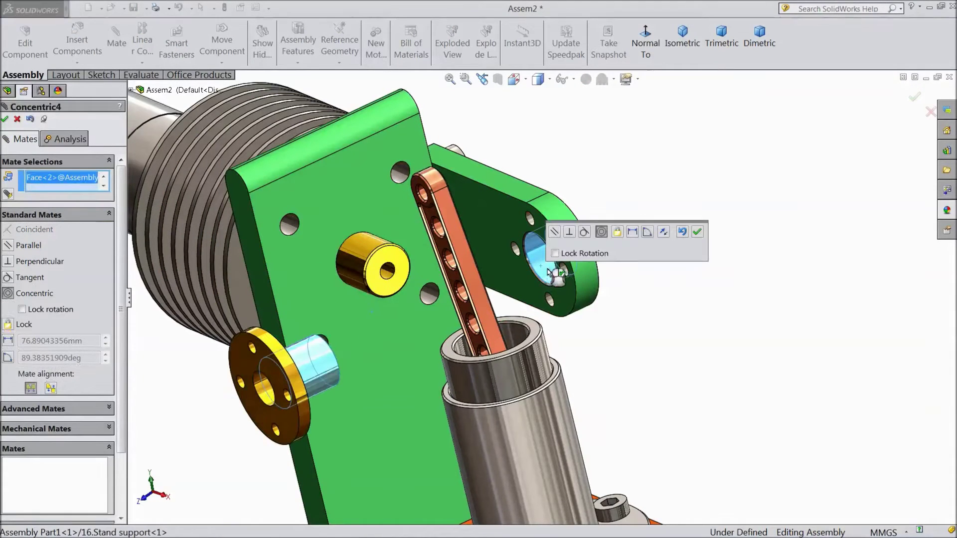
click(697, 232)
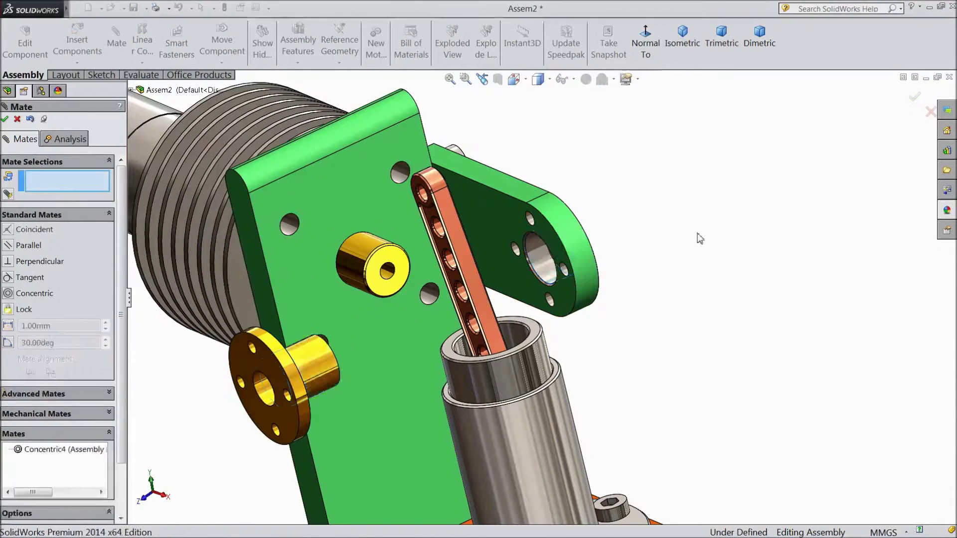
Step: Make the bearing flange face coincident with the bracket's flat face
click(516, 272)
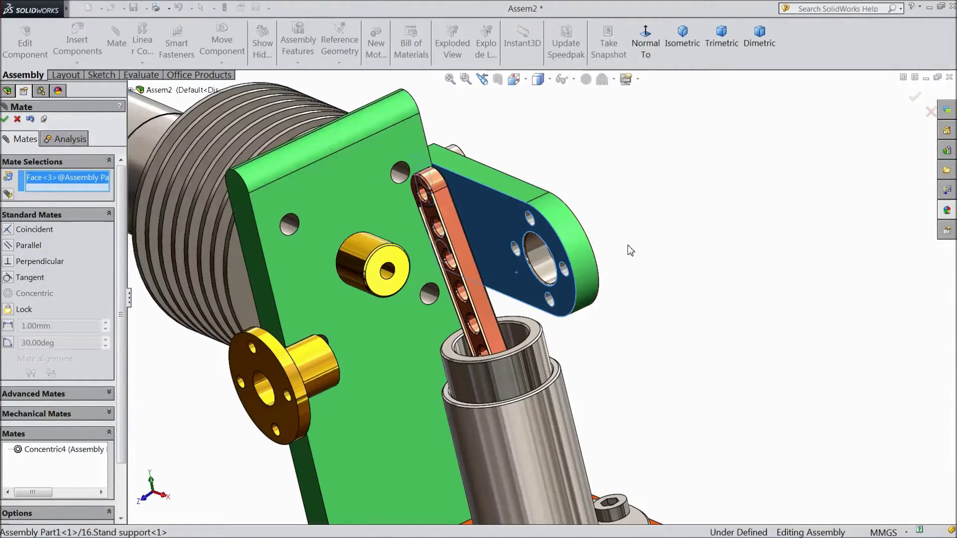
mouse_move(631, 252)
middle_down()
mouse_move(589, 262)
mouse_move(364, 395)
middle_up()
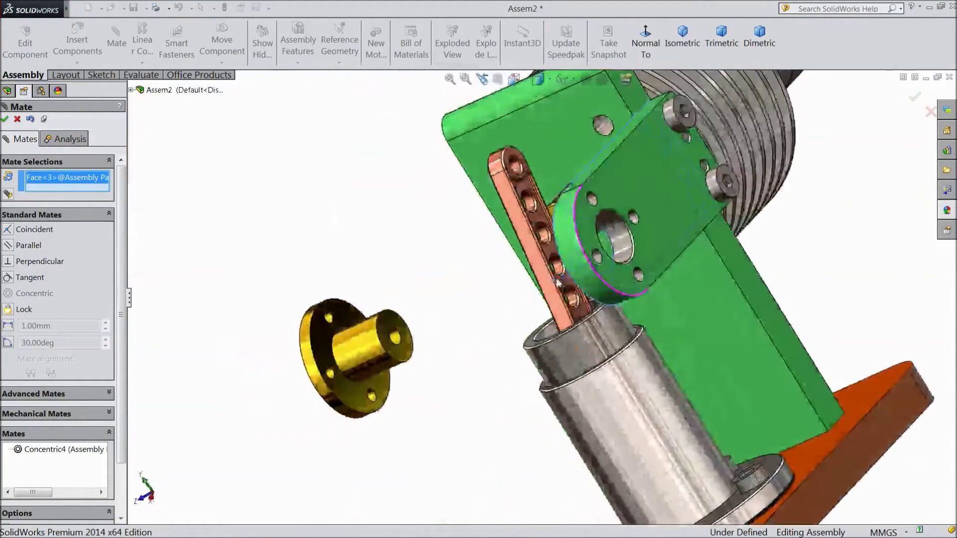
click(356, 398)
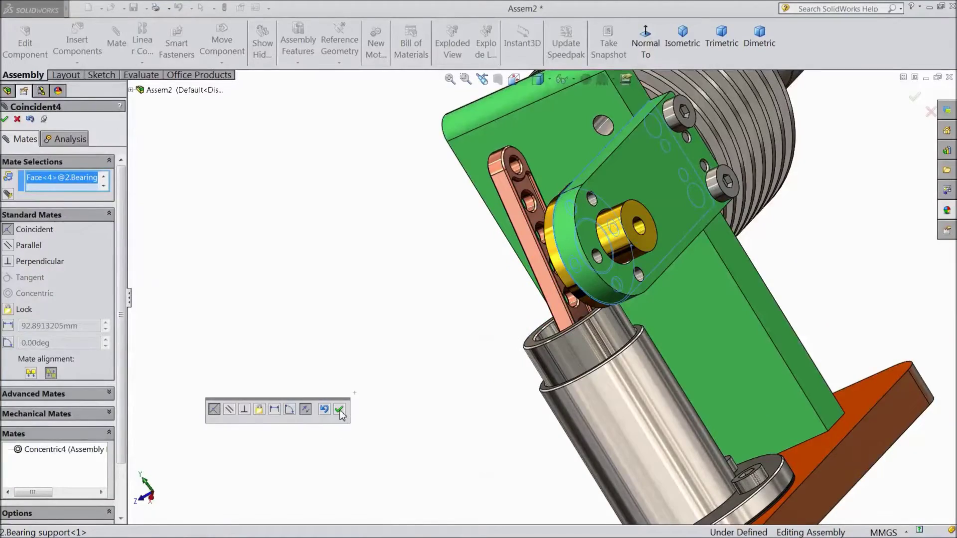
click(339, 410)
mouse_move(411, 367)
middle_down()
mouse_move(486, 342)
mouse_move(477, 348)
mouse_move(493, 329)
middle_up()
click(514, 289)
scroll(524, 300, up, 5)
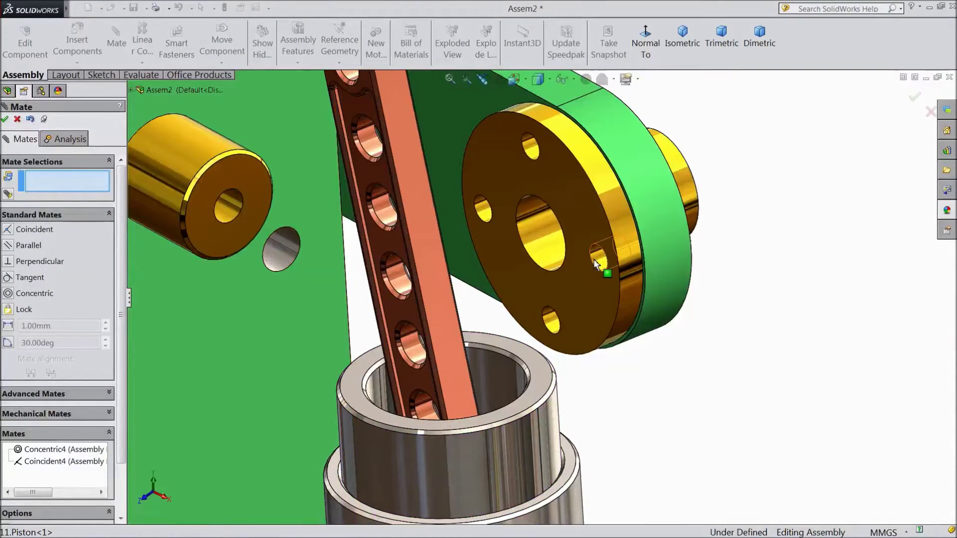
Step: Mate a flange bolt hole concentric with the matching bracket hole
middle_drag(778, 267, 720, 263)
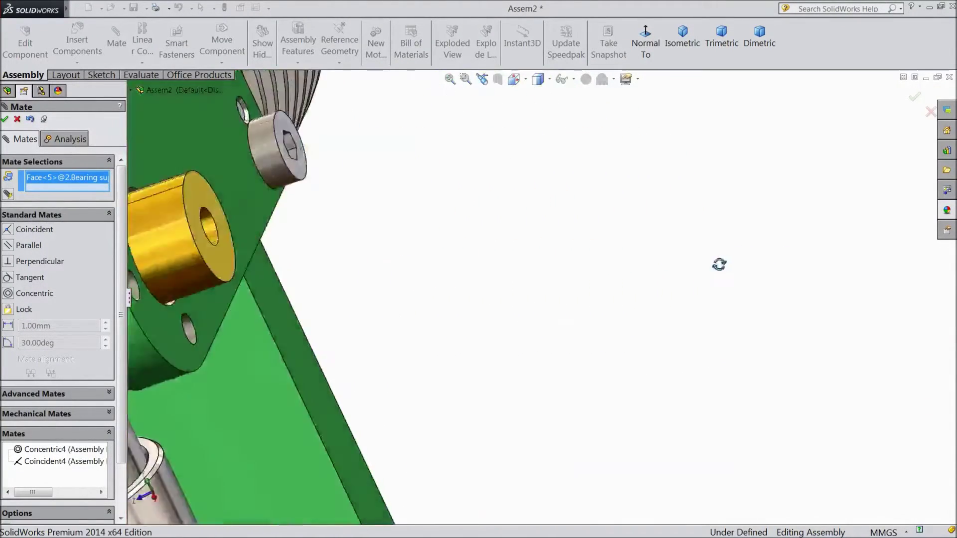
scroll(259, 299, up, 2)
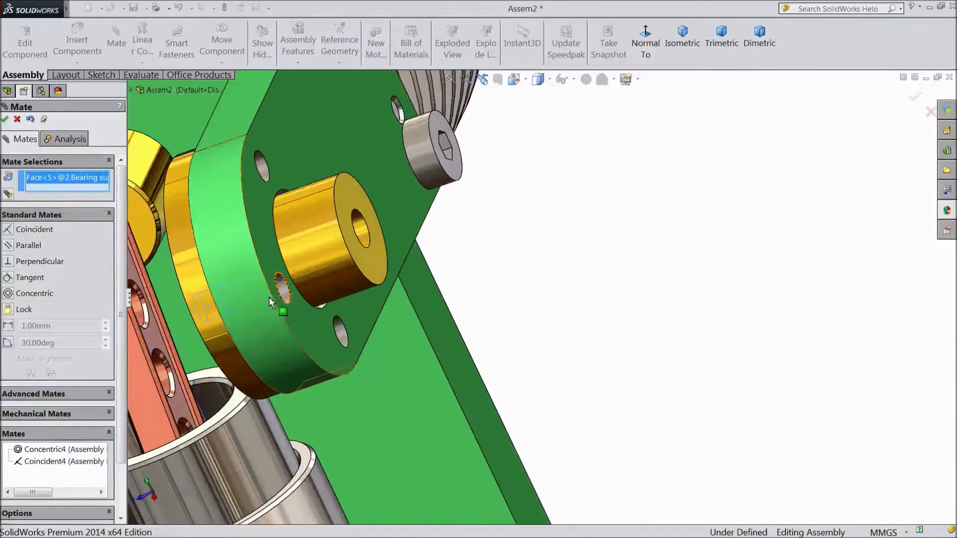
click(284, 294)
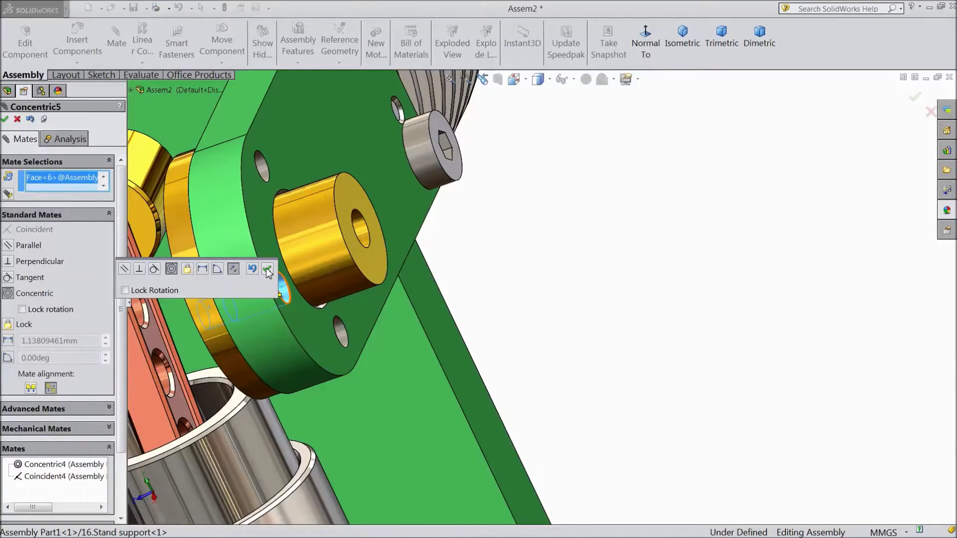
click(267, 273)
mouse_move(445, 293)
middle_down()
mouse_move(556, 270)
mouse_move(494, 314)
mouse_move(191, 374)
mouse_move(310, 360)
mouse_move(489, 377)
mouse_move(589, 336)
mouse_move(540, 377)
mouse_move(551, 376)
middle_up()
scroll(369, 363, down, 3)
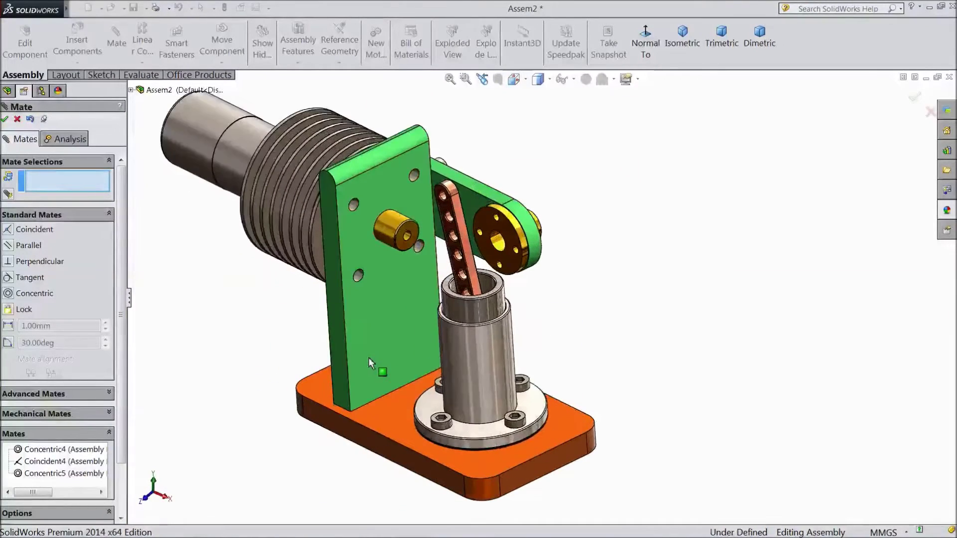
Step: Insert the 9.Flywheel shaft part, leaving it loose beside the bearing support
click(6, 121)
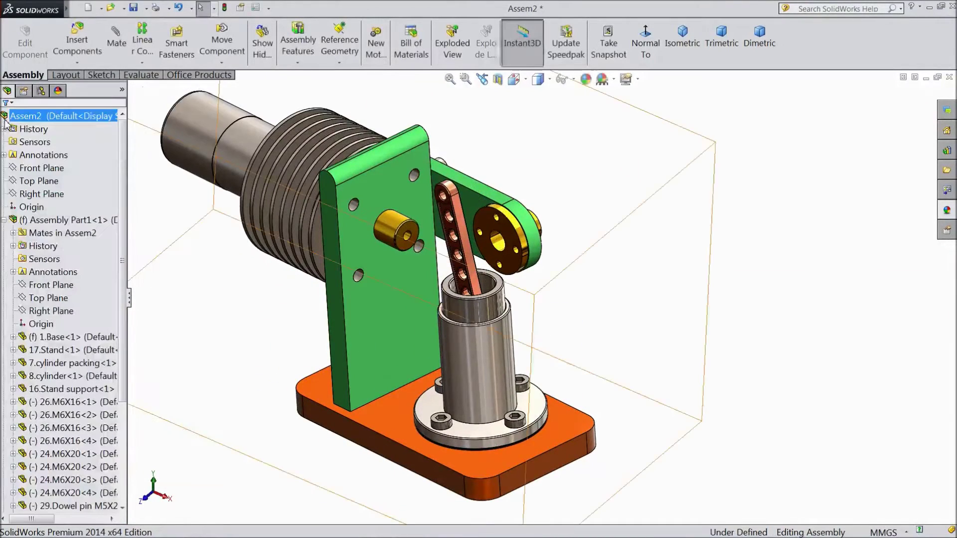
click(89, 52)
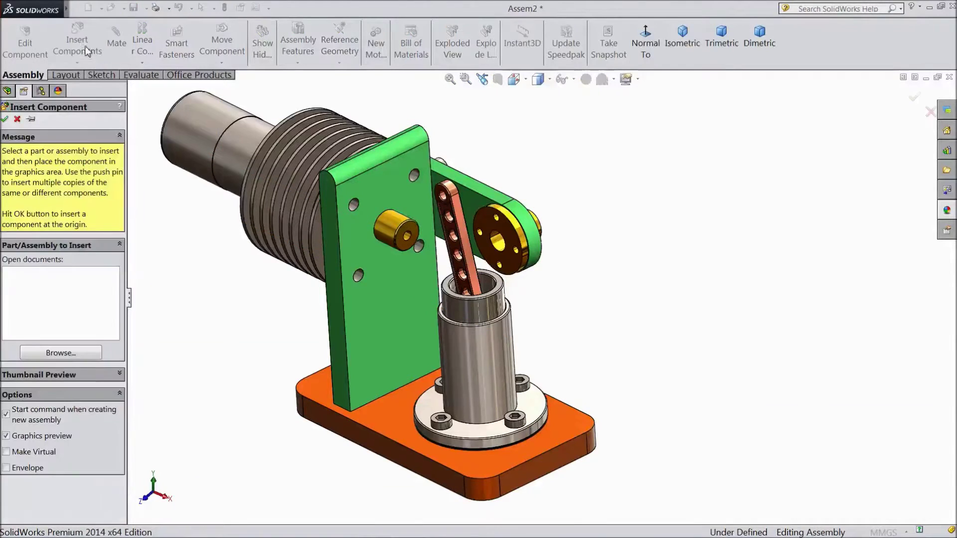
click(61, 353)
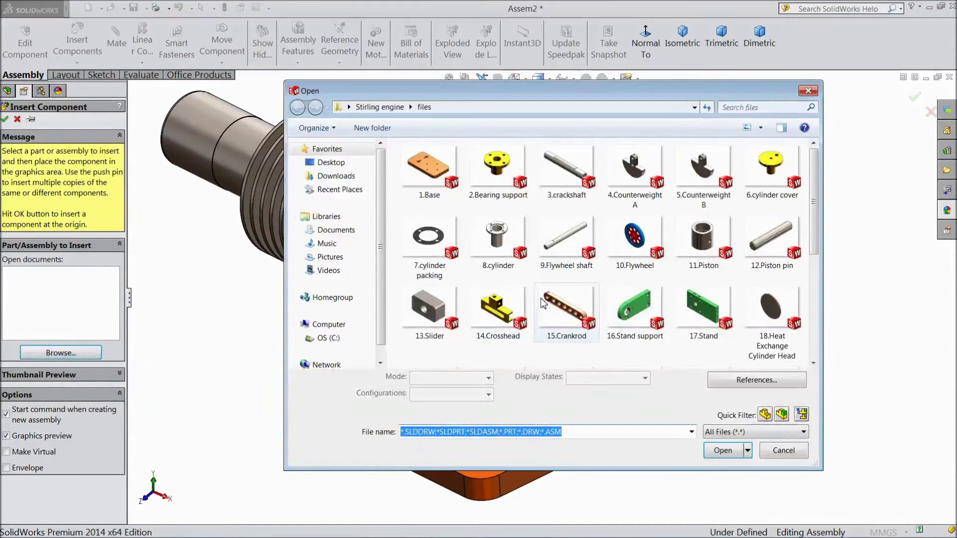
click(566, 250)
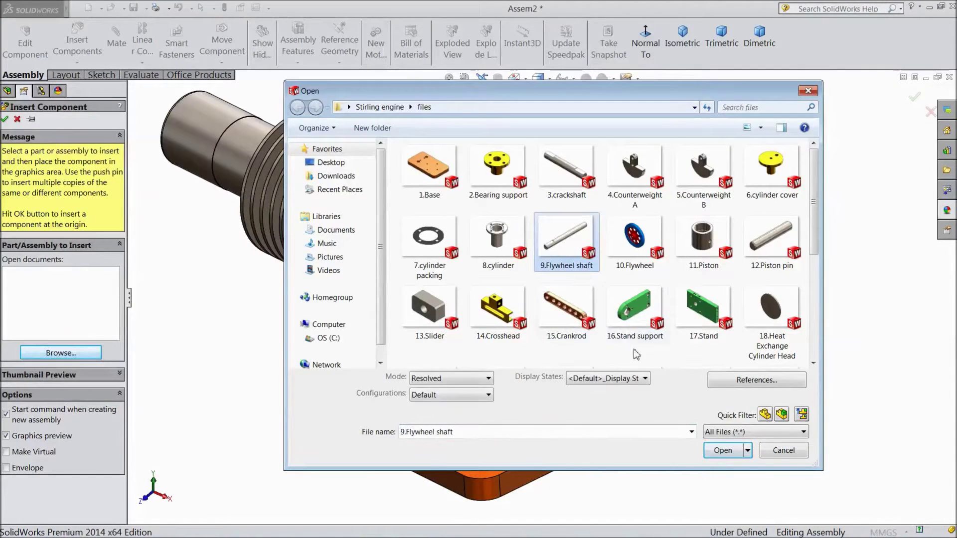
click(723, 452)
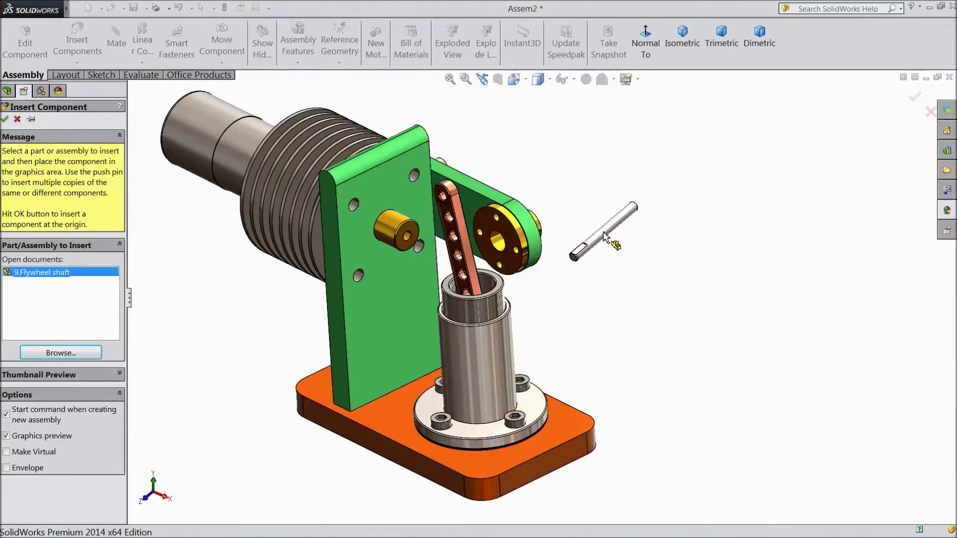
click(603, 231)
scroll(567, 198, down, 3)
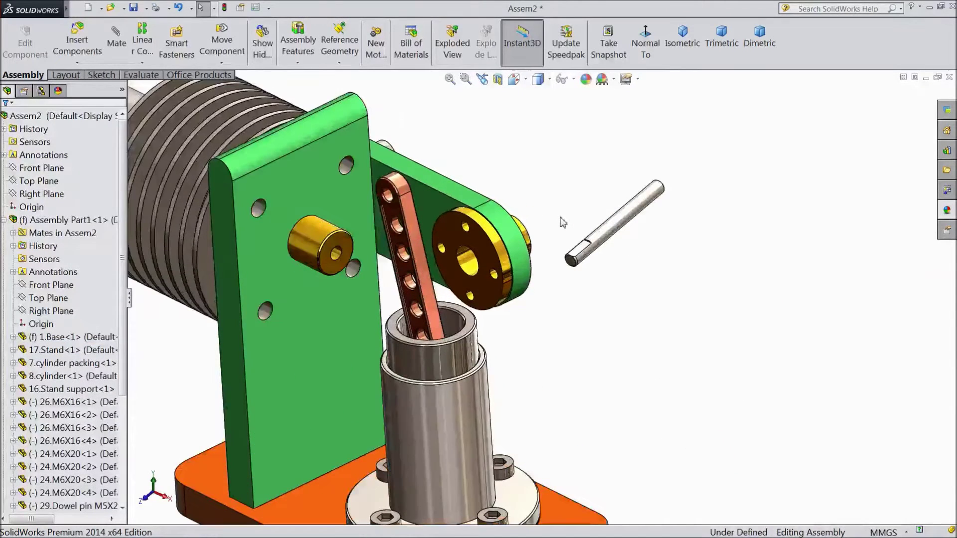
Step: Rotate the flywheel shaft to lie roughly along the bearing support's bore
click(222, 63)
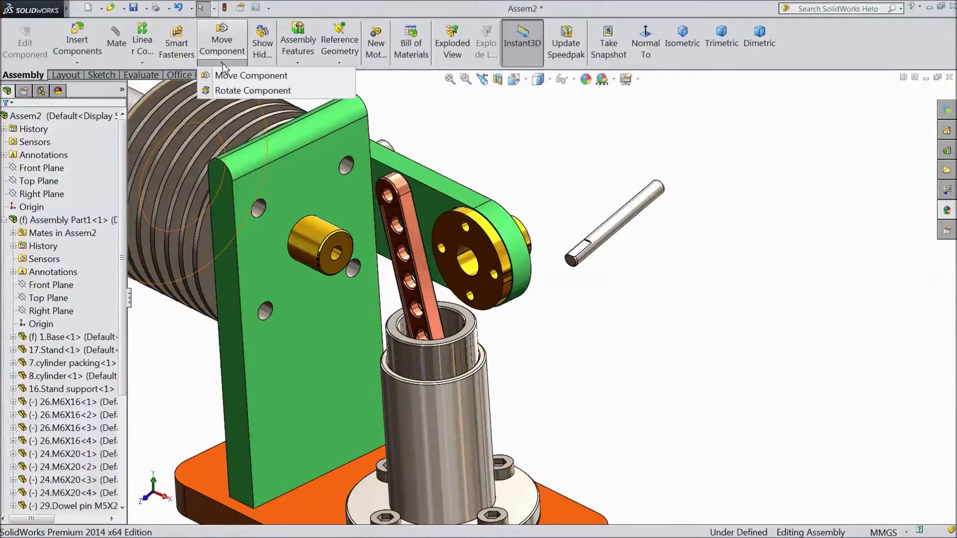
click(247, 92)
mouse_move(580, 266)
mouse_down()
mouse_move(789, 347)
mouse_move(776, 379)
mouse_up()
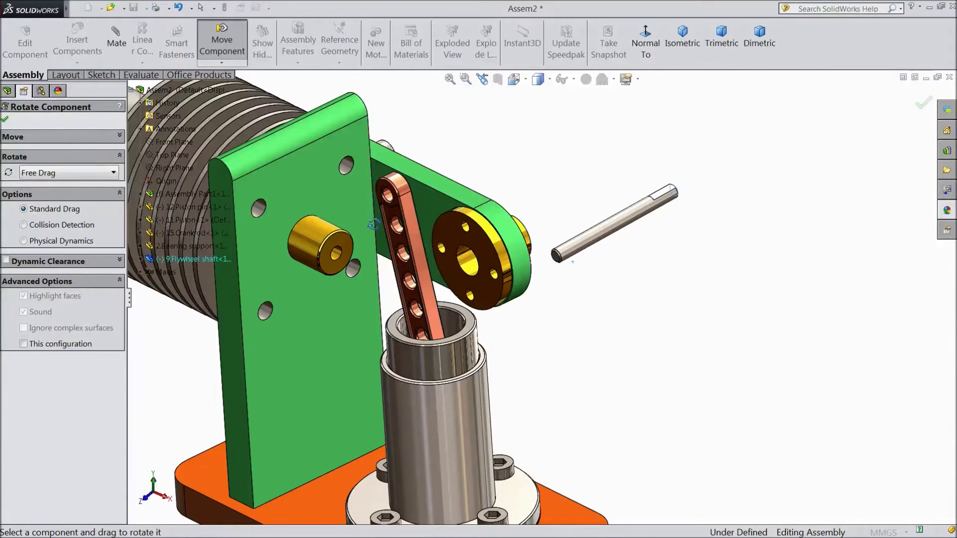
click(5, 120)
mouse_move(554, 292)
middle_down()
mouse_move(576, 315)
mouse_move(583, 285)
middle_up()
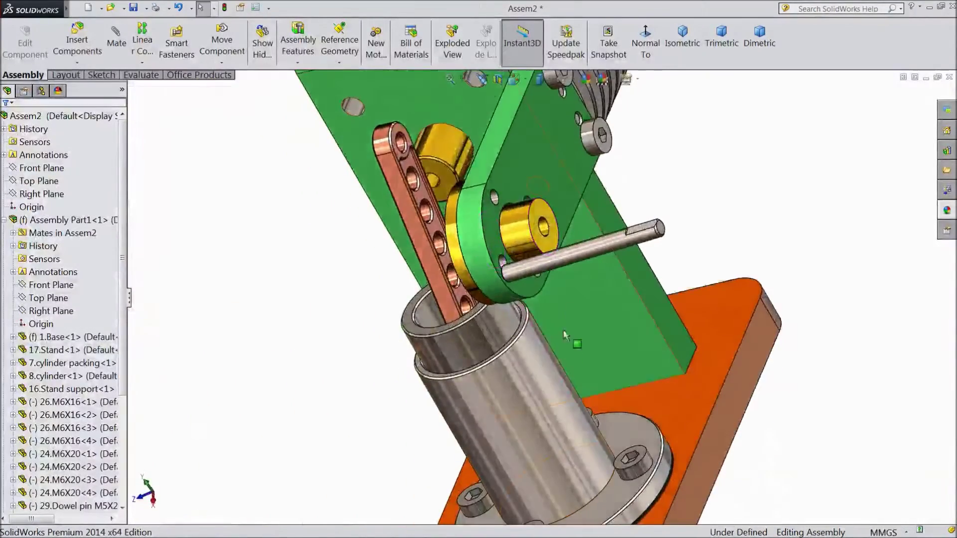
scroll(584, 263, down, 2)
Step: Mate the flywheel shaft concentric with the bearing support bore
click(526, 222)
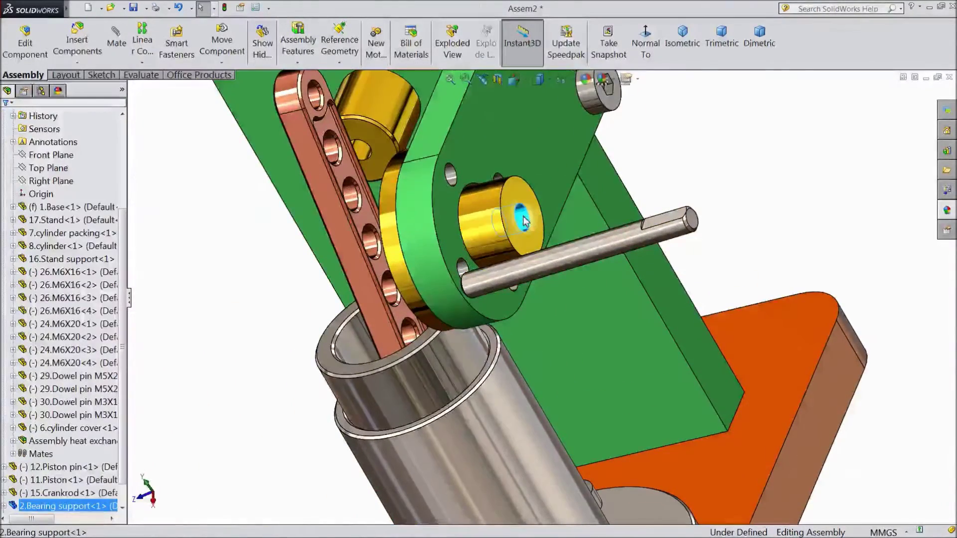
click(117, 42)
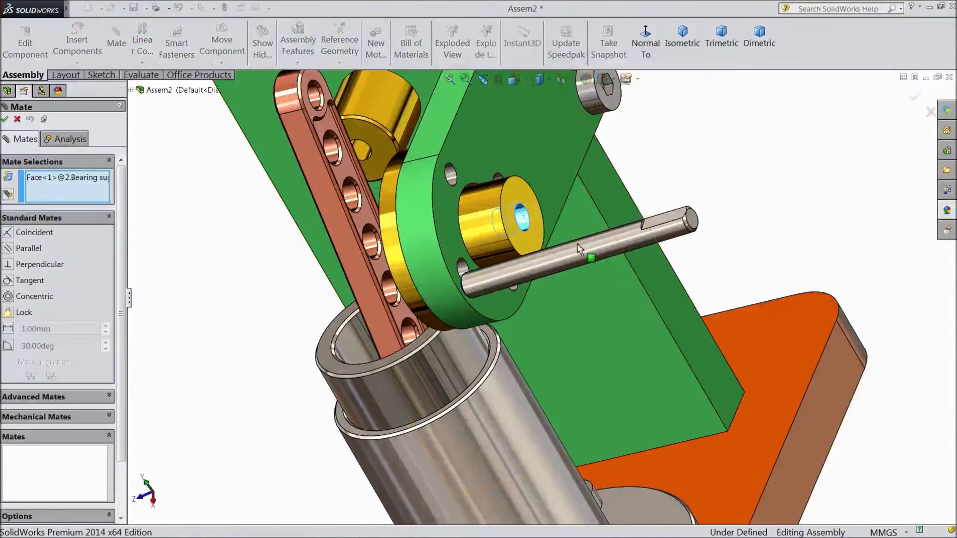
click(550, 266)
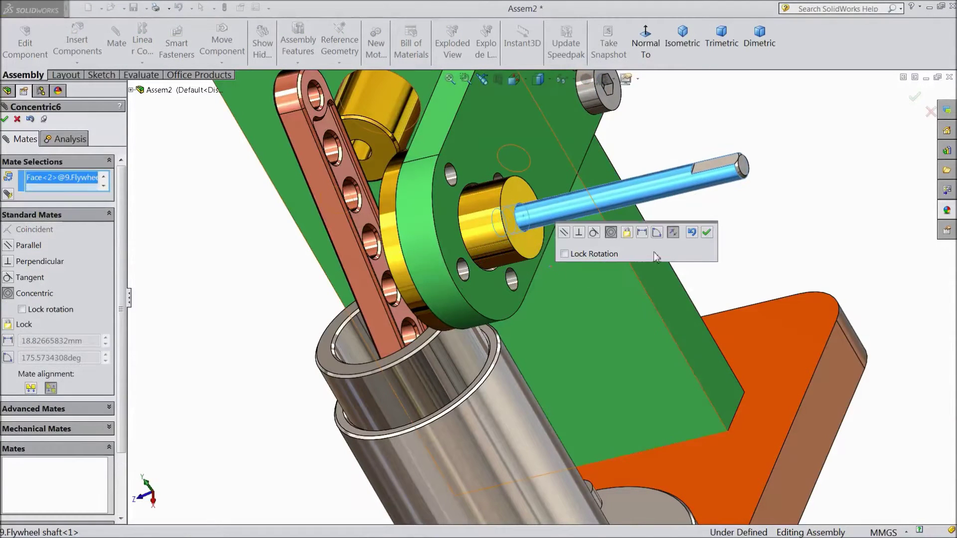
click(706, 234)
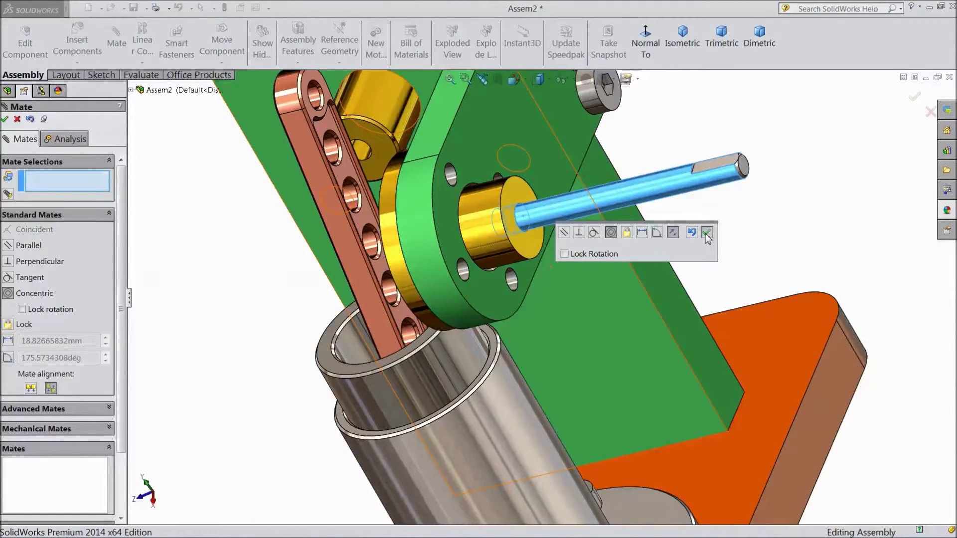
click(17, 120)
Step: Slide the flywheel shaft further through the bearing along its axis
middle_drag(143, 220, 279, 267)
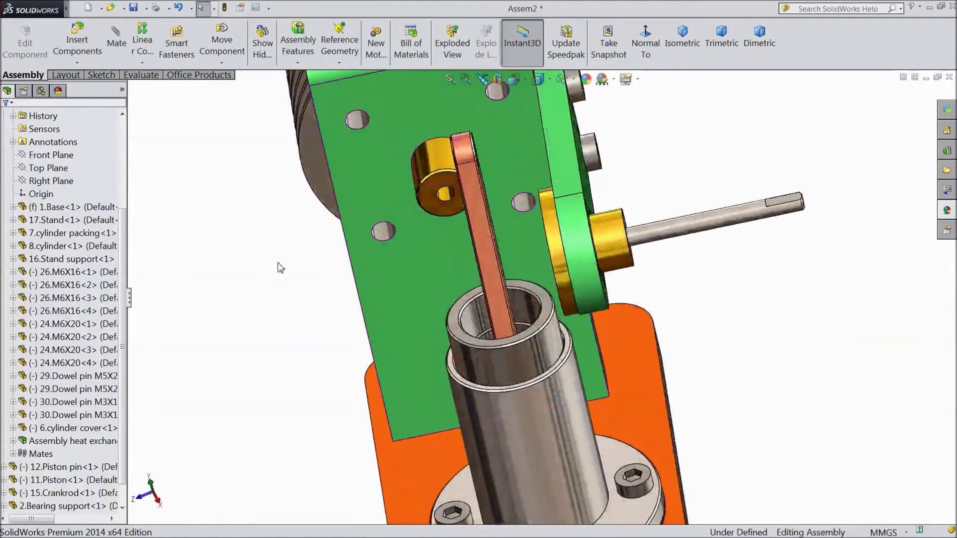
drag(724, 231, 670, 238)
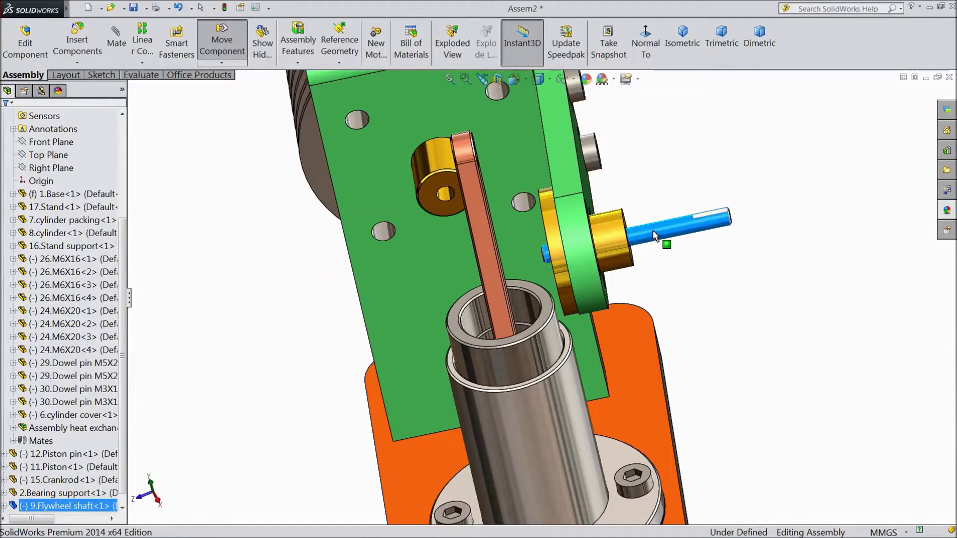
drag(631, 240, 631, 240)
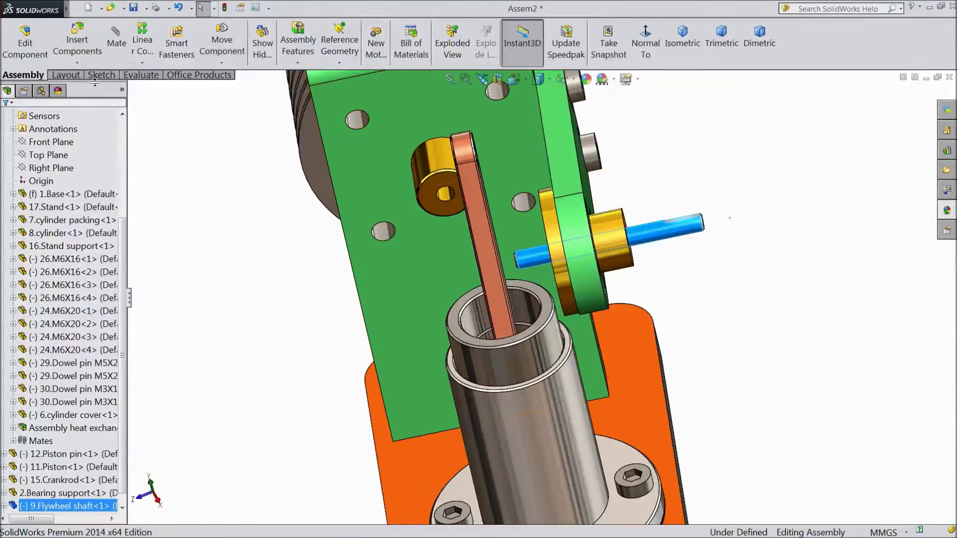
Step: Insert the 10.Flywheel part, placing it to the right of the engine
click(78, 41)
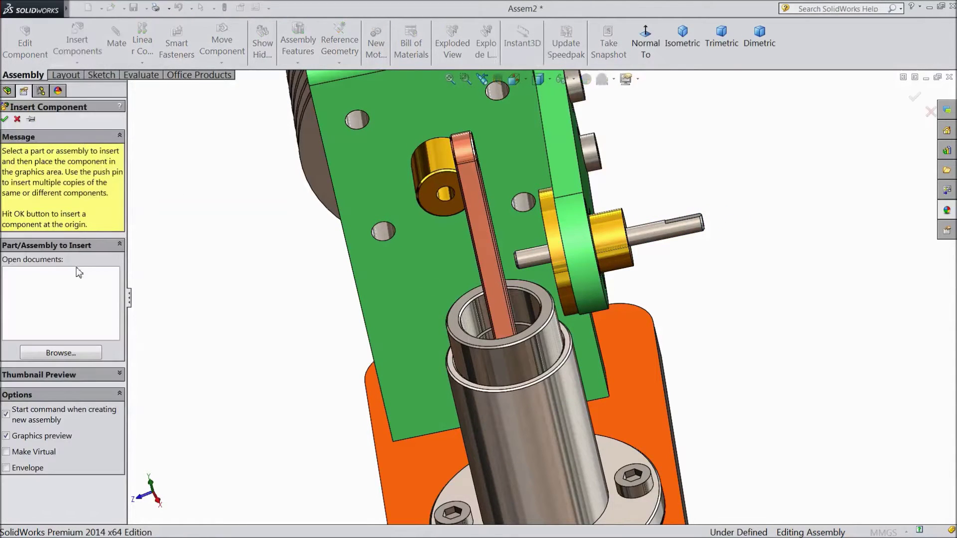
click(65, 354)
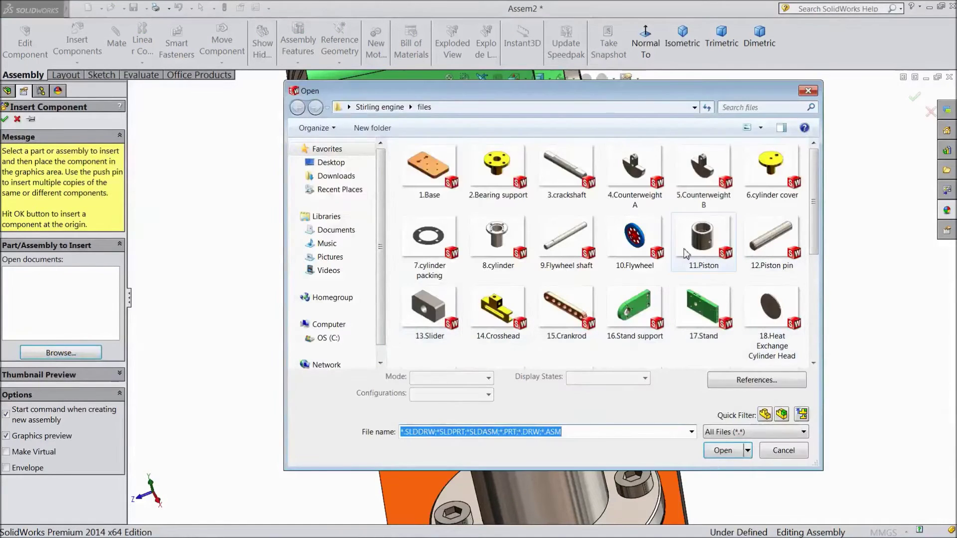
click(640, 243)
click(724, 450)
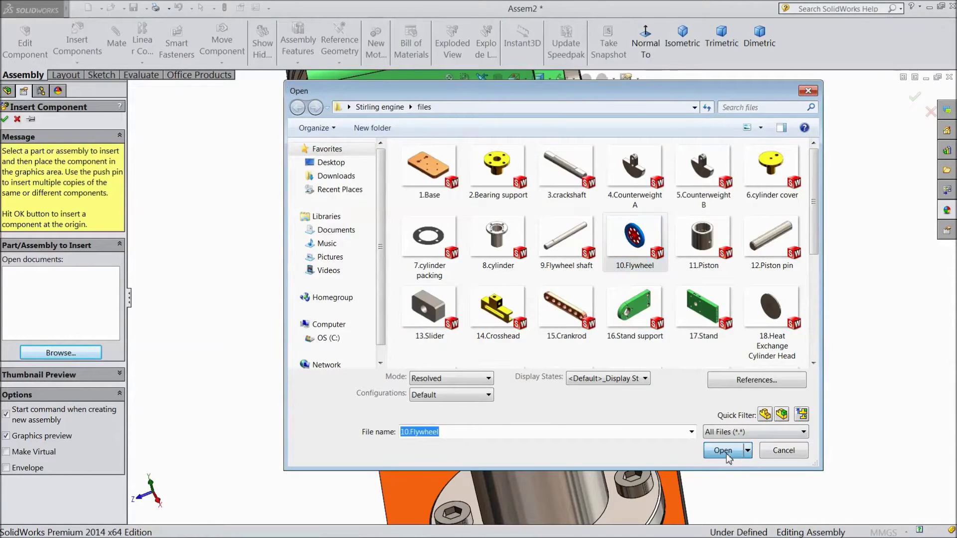
scroll(718, 254, down, 2)
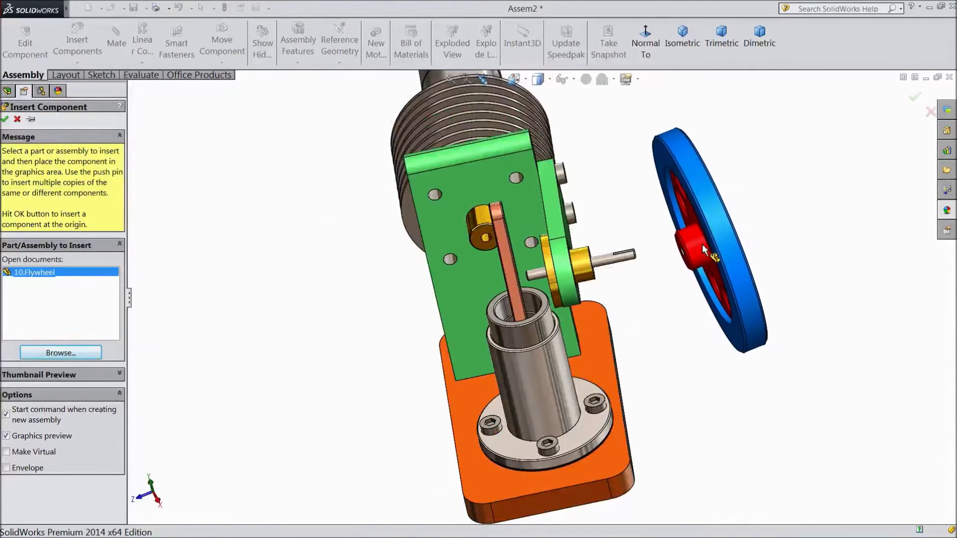
click(704, 254)
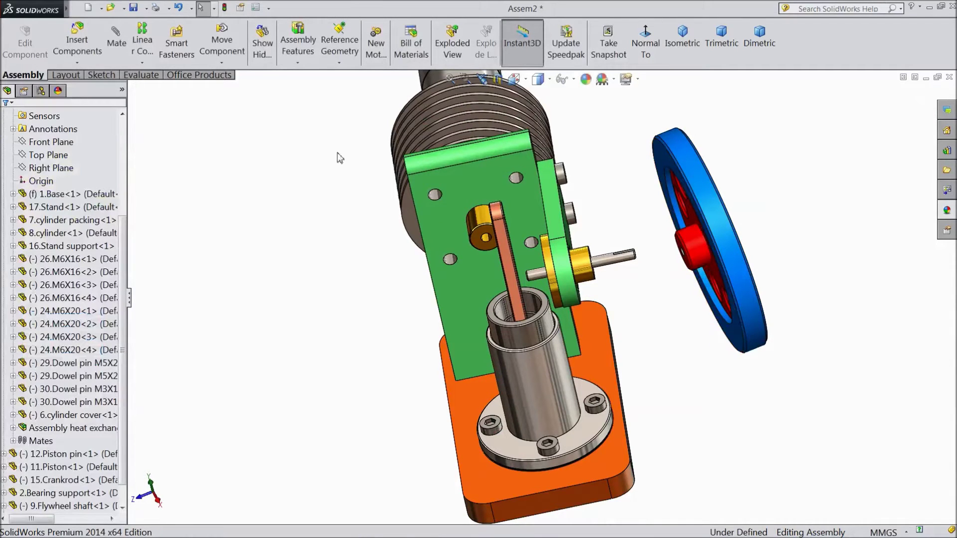
Step: Rotate the flywheel so it faces the shaft end
click(221, 64)
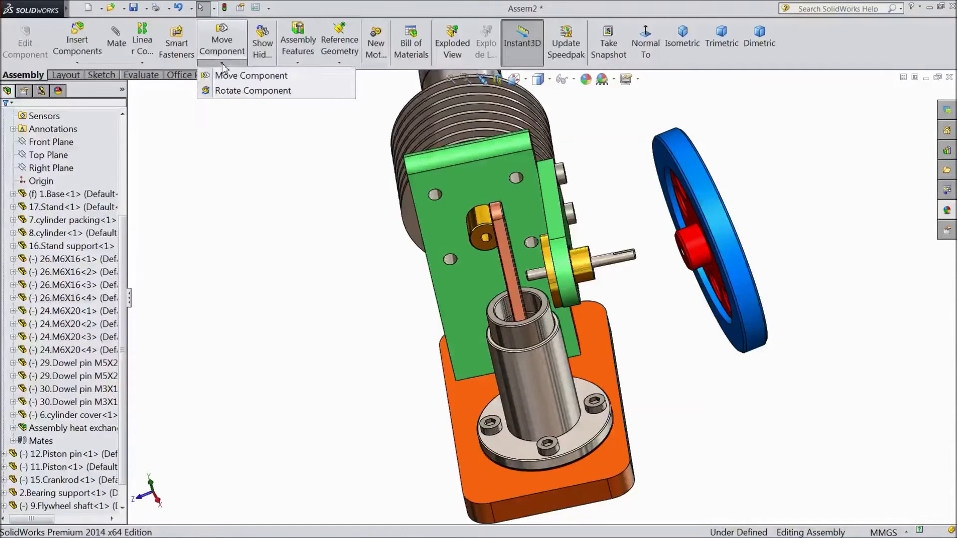
click(247, 92)
mouse_move(726, 281)
mouse_down()
mouse_move(806, 211)
mouse_move(804, 306)
mouse_move(810, 293)
mouse_move(803, 299)
mouse_move(793, 271)
mouse_up()
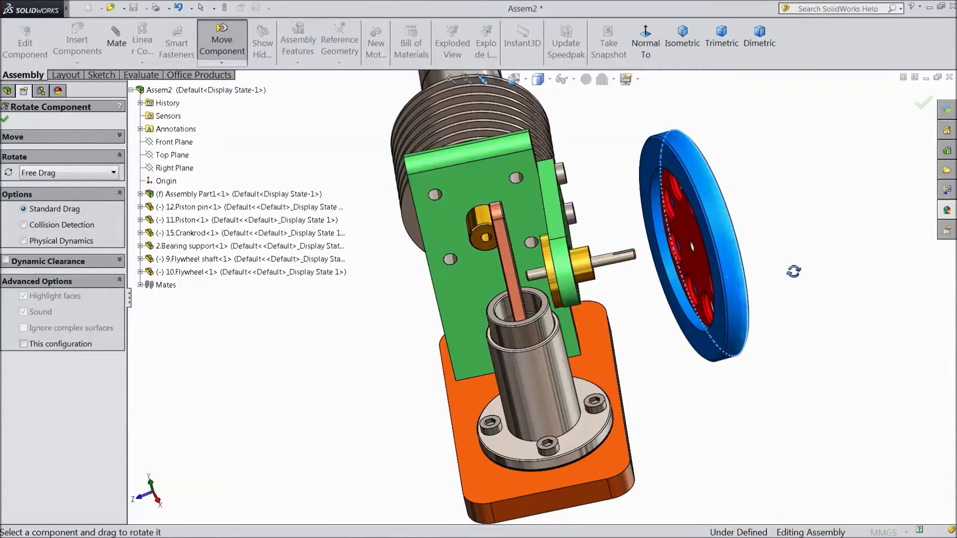
click(6, 120)
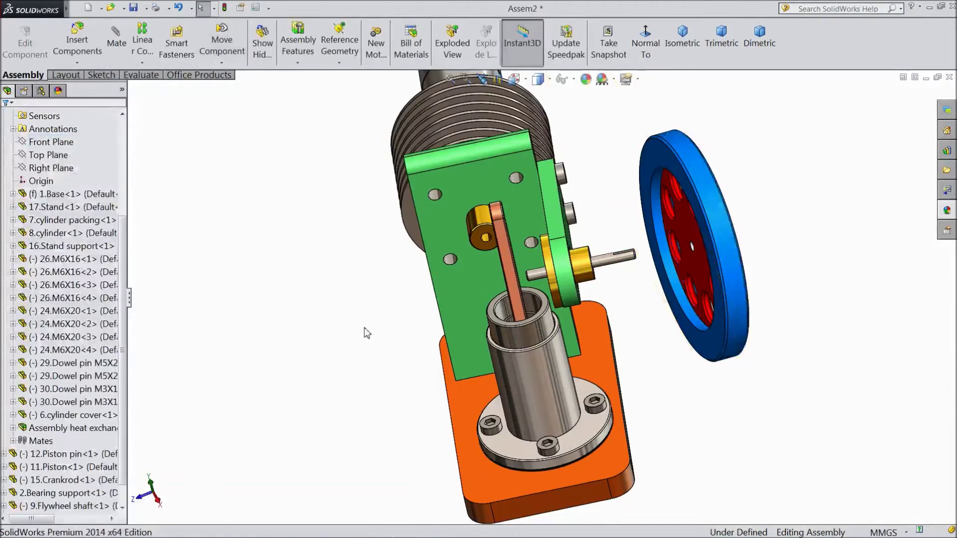
Step: Select the flywheel shaft's surface and start a mate with M
middle_drag(365, 333, 379, 312)
scroll(620, 273, down, 3)
scroll(631, 271, down, 3)
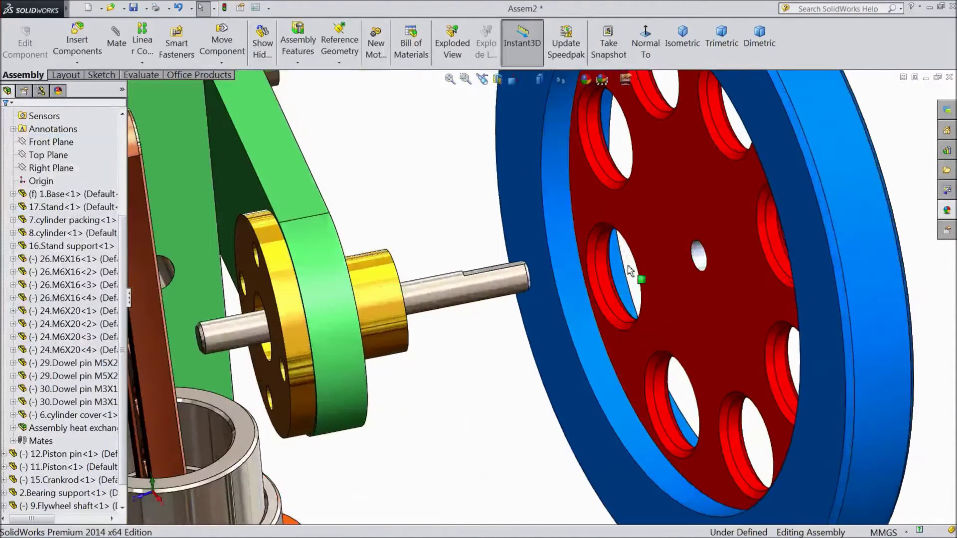
click(460, 291)
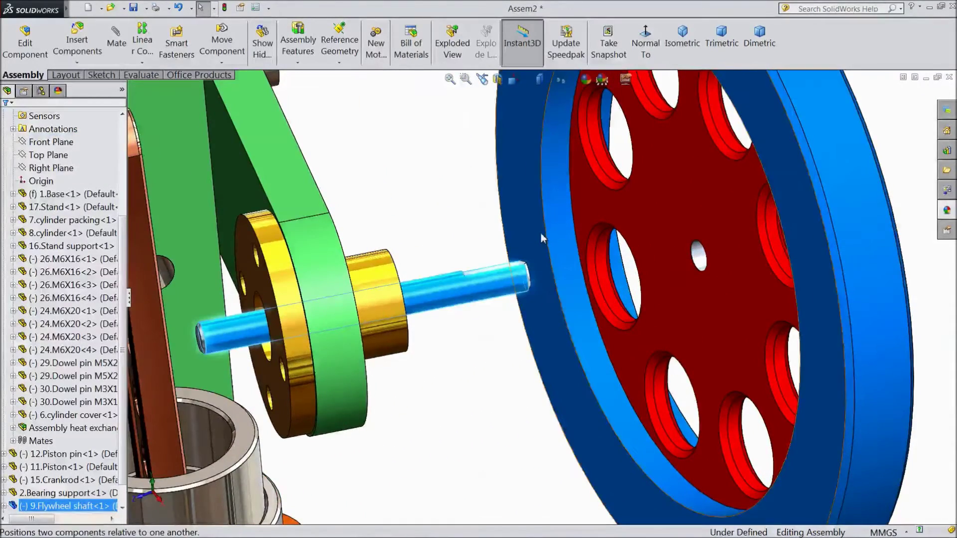
key(m)
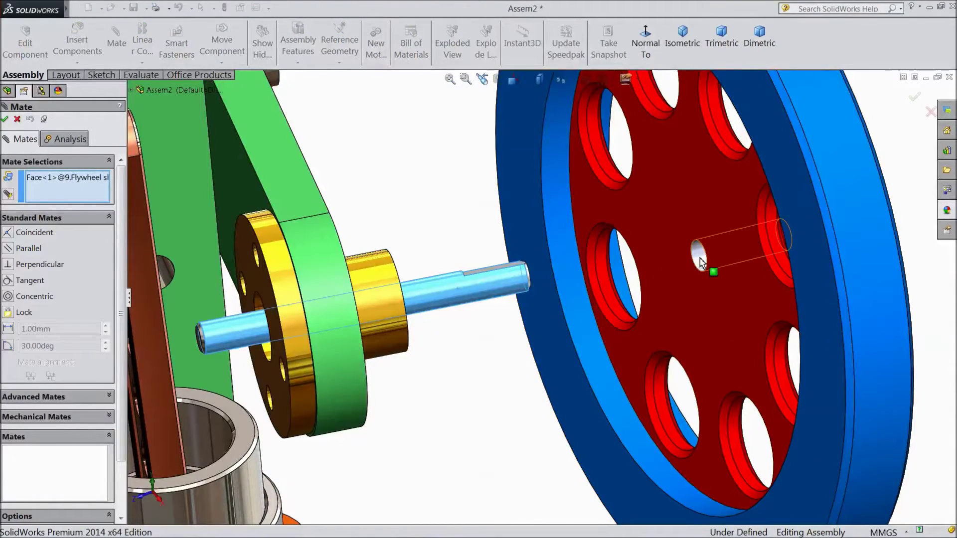
Step: Make the flywheel hub hole concentric with the shaft
click(701, 262)
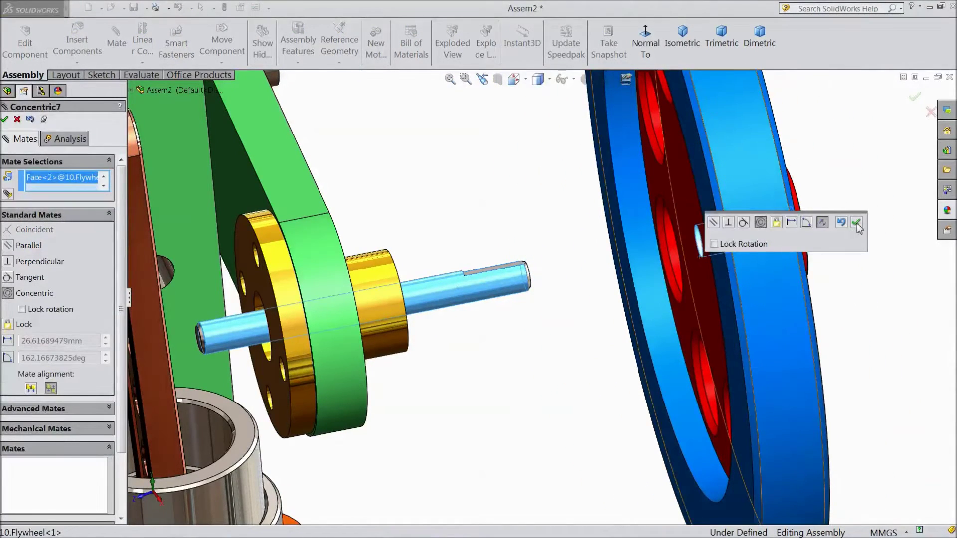
click(858, 223)
middle_drag(549, 315, 520, 314)
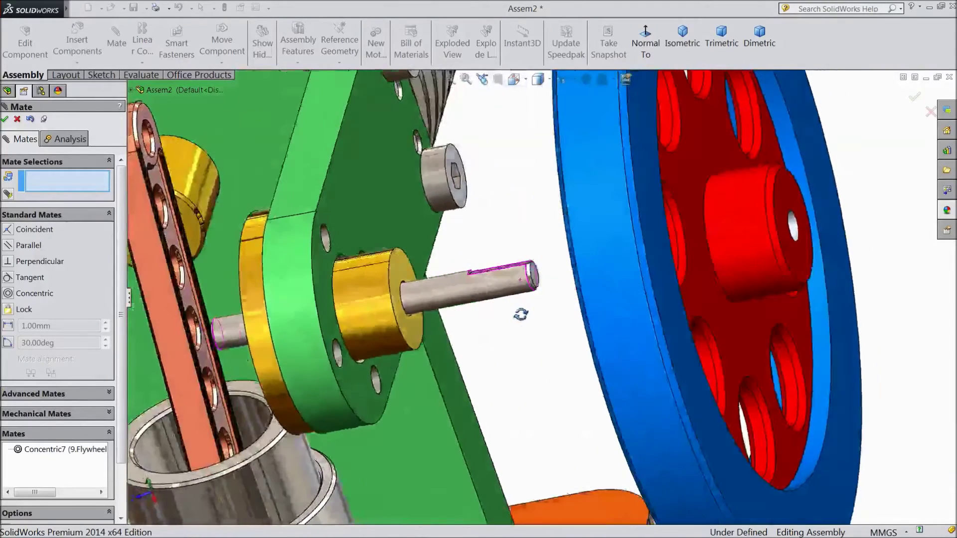
scroll(532, 285, down, 3)
scroll(531, 283, down, 2)
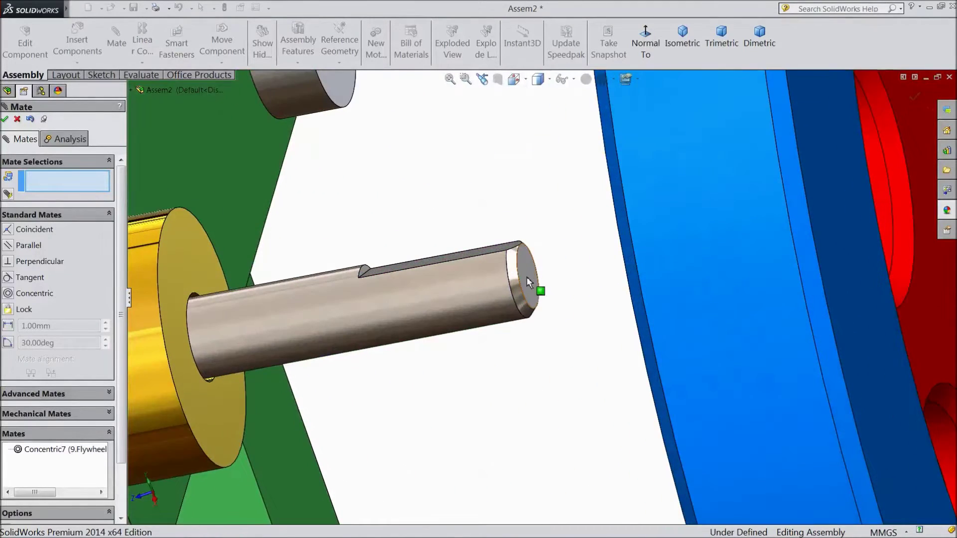
Step: Make the flywheel hub face coincident with the shaft's end face
click(527, 277)
scroll(527, 278, up, 2)
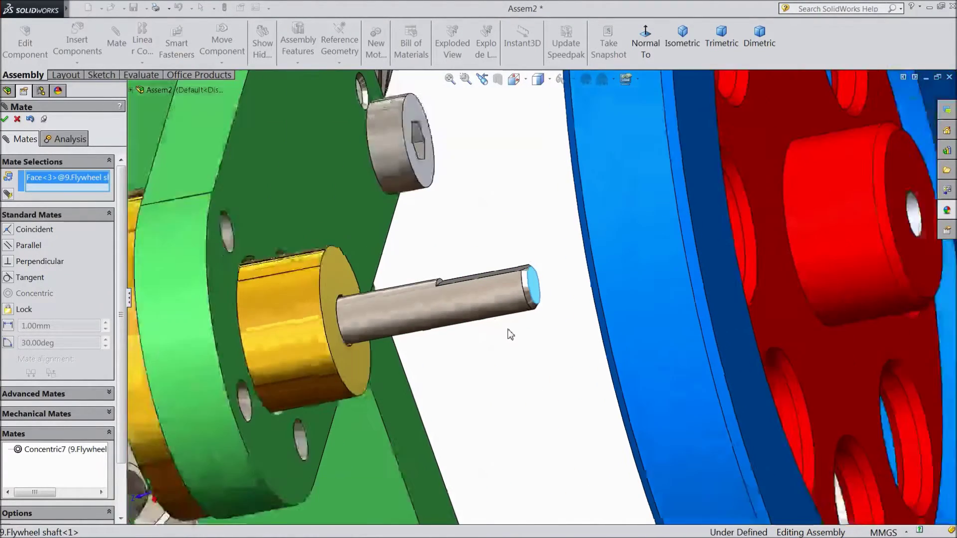
scroll(517, 344, up, 2)
middle_drag(533, 365, 757, 299)
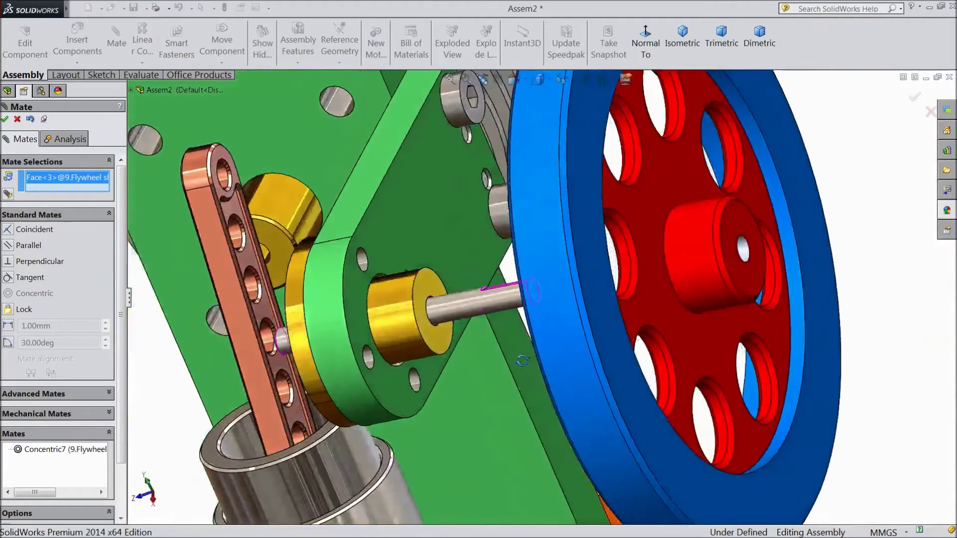
click(749, 284)
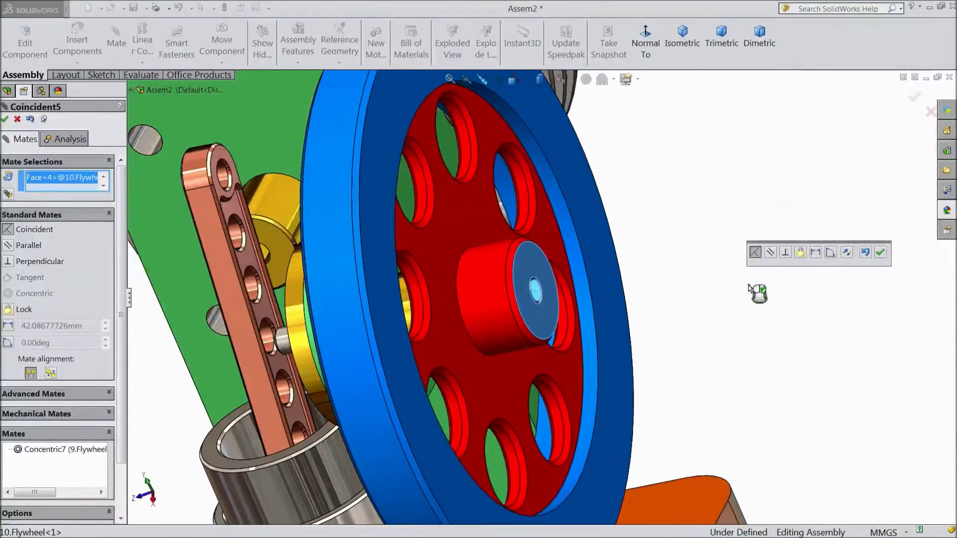
click(880, 261)
scroll(719, 280, up, 2)
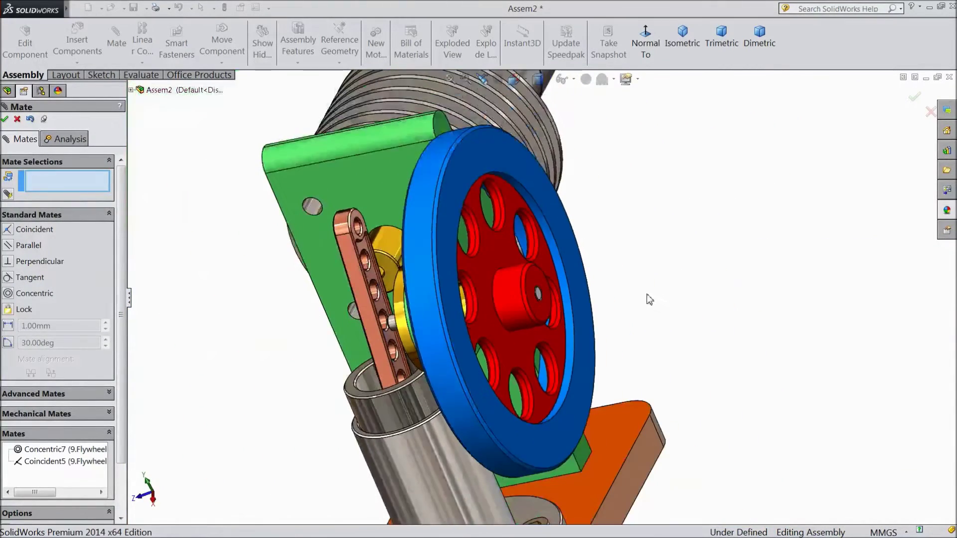
mouse_move(718, 279)
middle_down()
mouse_move(657, 298)
mouse_move(691, 279)
mouse_move(696, 248)
mouse_move(748, 280)
mouse_move(680, 306)
middle_up()
Step: Spin the flywheel to confirm it turns with the shaft, then close the Mate manager
mouse_move(672, 305)
mouse_down()
mouse_move(652, 197)
mouse_move(680, 284)
mouse_move(672, 408)
mouse_move(630, 211)
mouse_move(632, 151)
mouse_move(628, 175)
mouse_move(672, 288)
mouse_move(695, 395)
mouse_move(632, 134)
mouse_move(652, 206)
mouse_up()
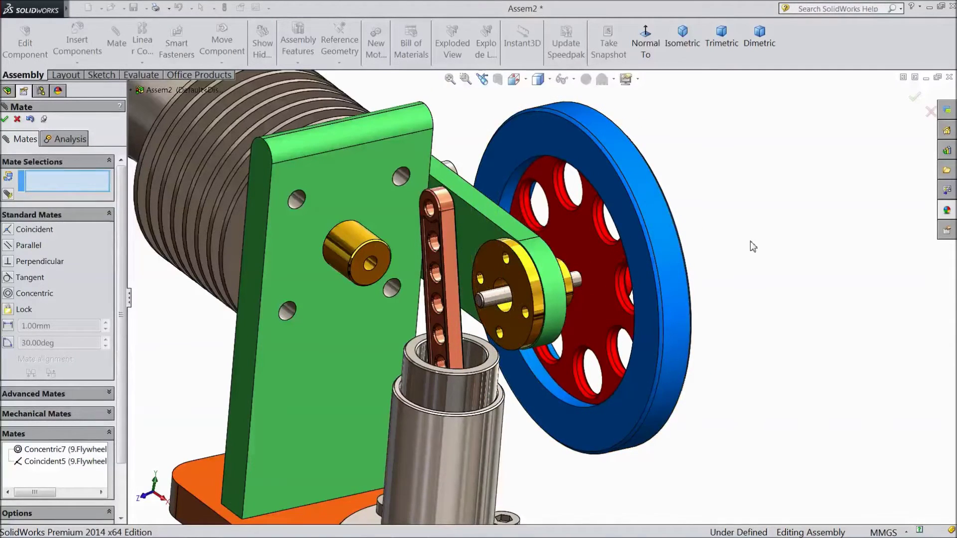
click(6, 120)
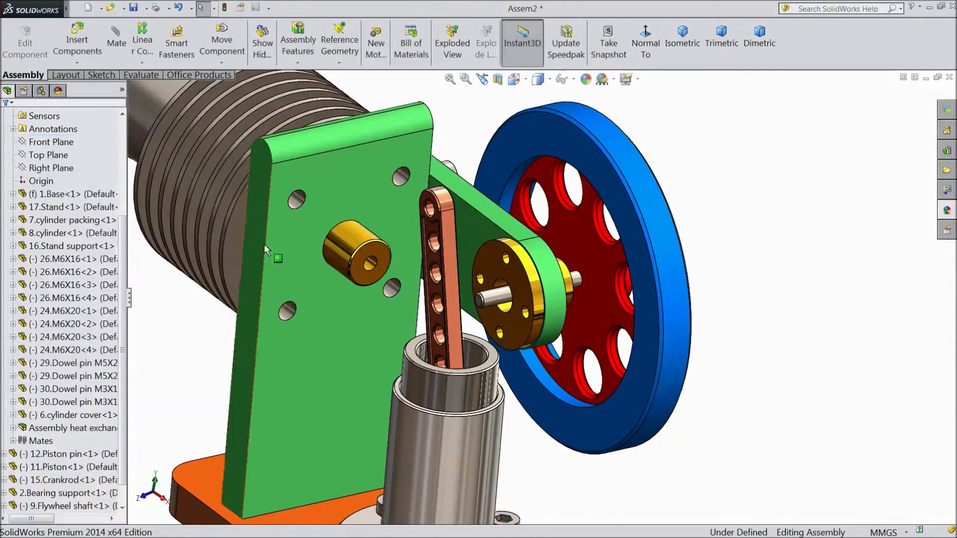
scroll(289, 253, up, 3)
mouse_move(728, 251)
middle_down()
mouse_move(729, 194)
mouse_move(741, 218)
middle_up()
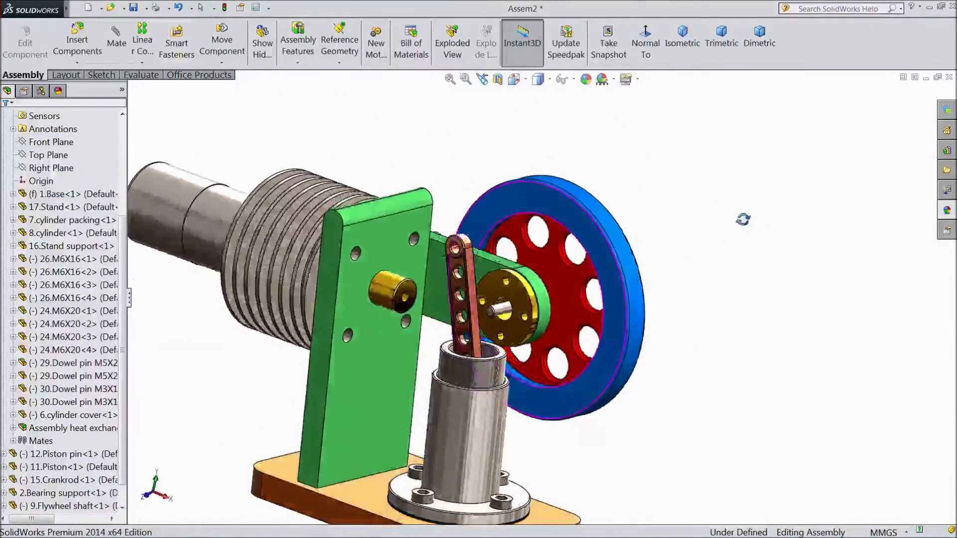
scroll(476, 368, down, 5)
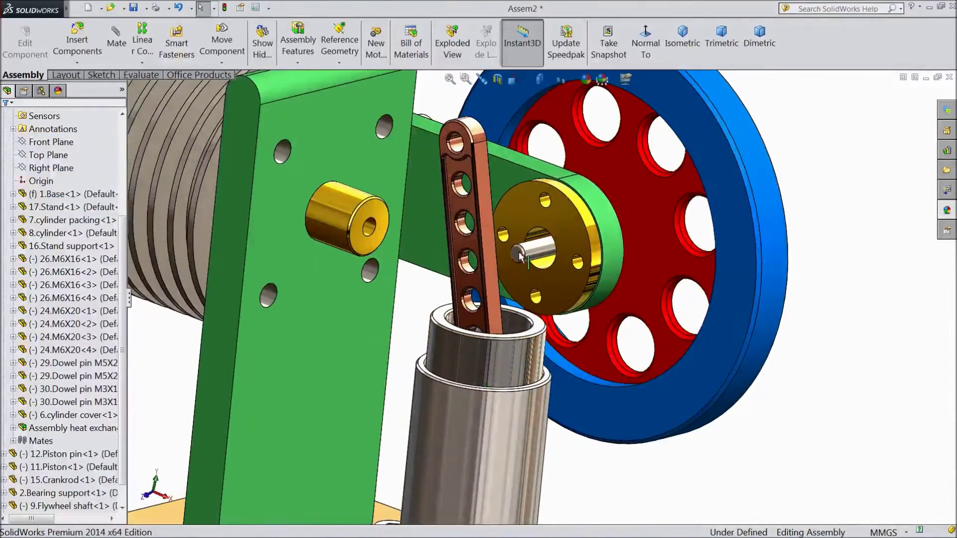
click(81, 51)
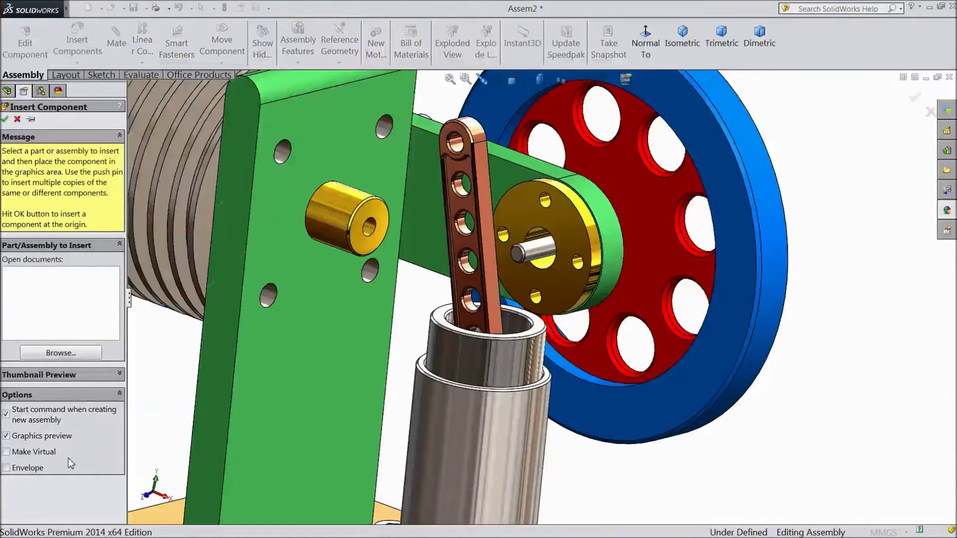
Step: Insert the 25.M4X12 socket screw from the Stirling engine folder beside the silver cylinder
click(58, 357)
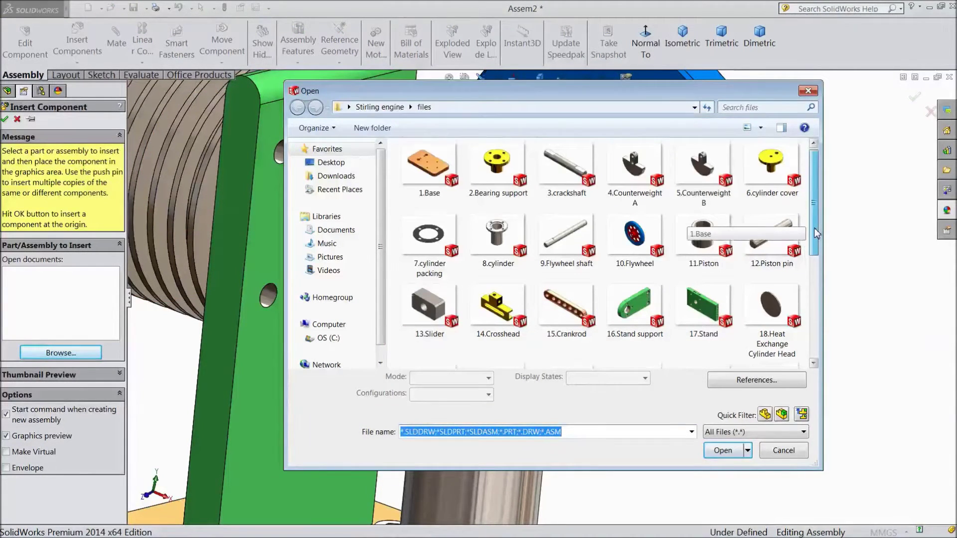
drag(816, 233, 815, 339)
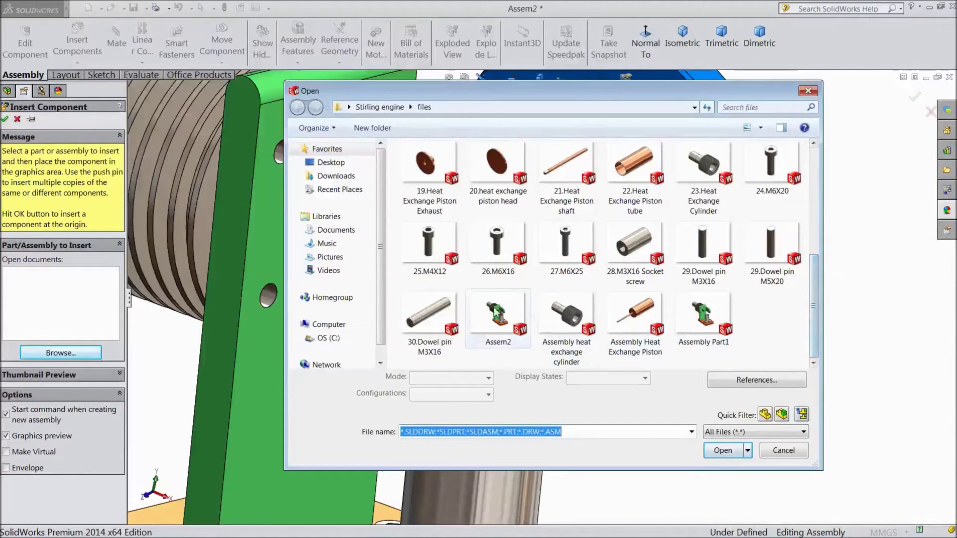
click(430, 255)
click(723, 450)
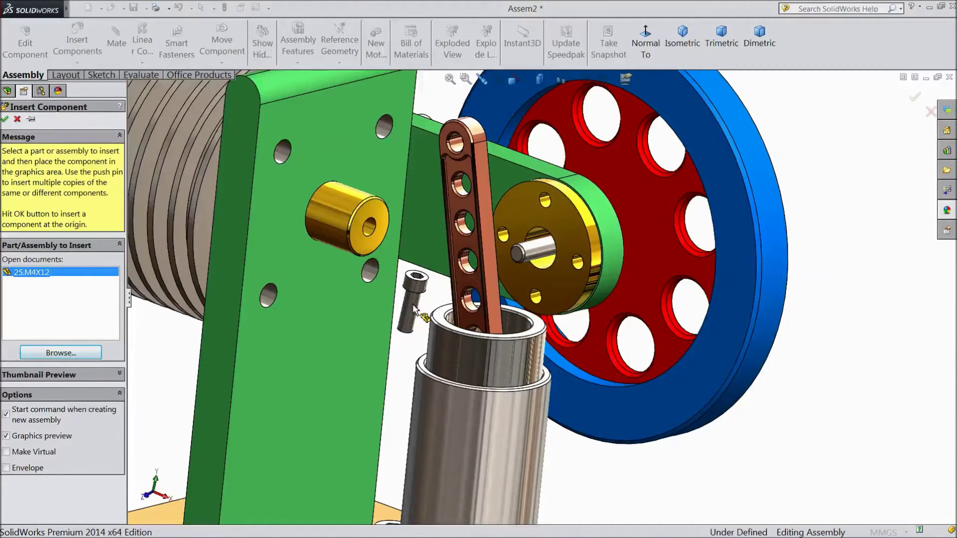
click(418, 311)
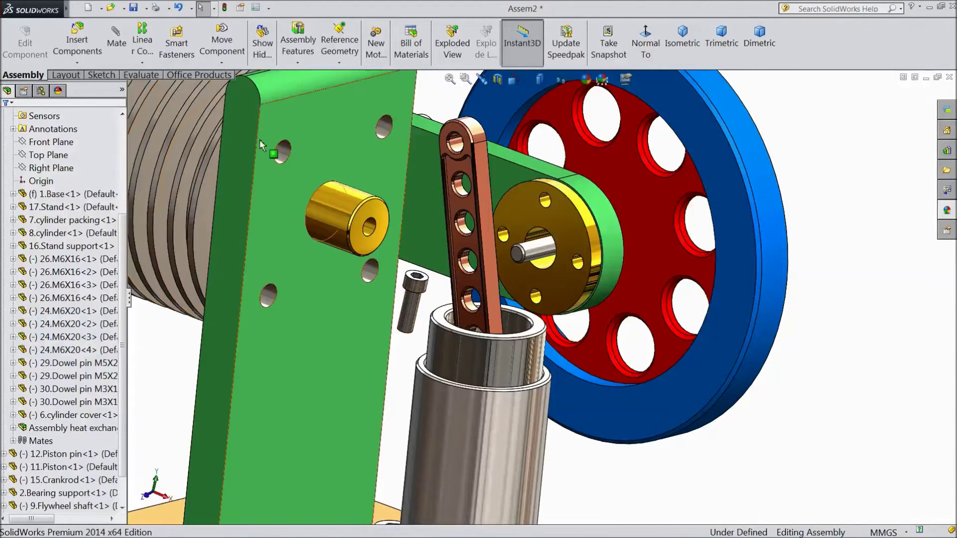
Step: Rotate the M4X12 screw from vertical to horizontal
click(221, 63)
click(233, 90)
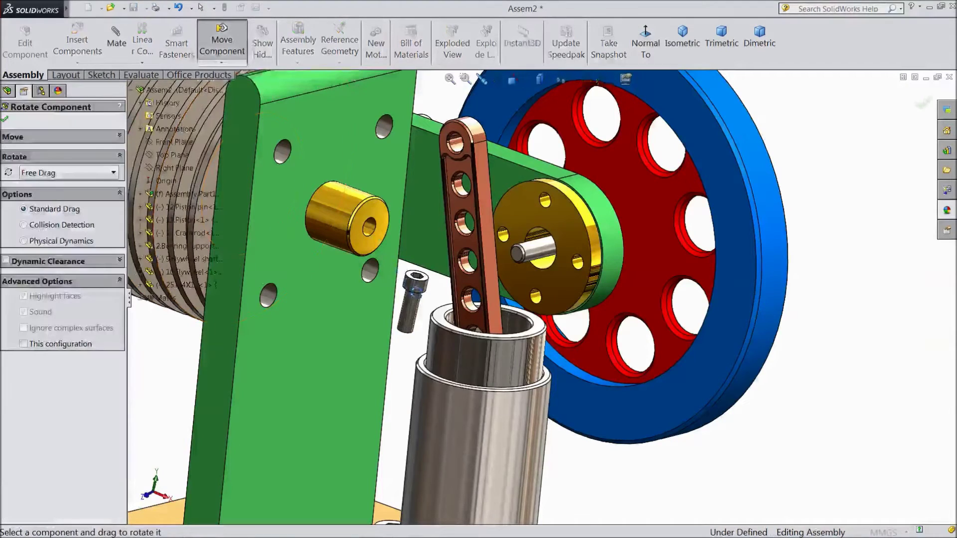
drag(417, 287, 302, 461)
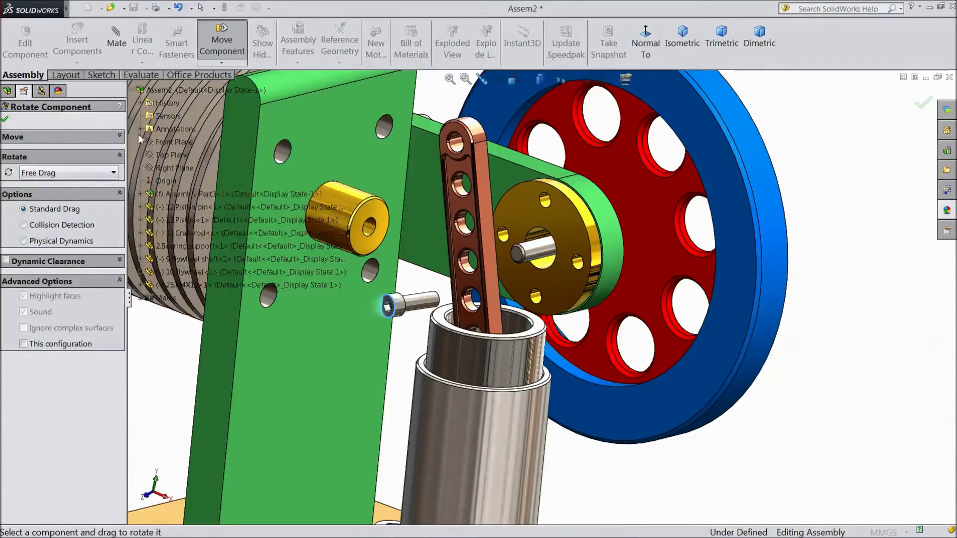
Step: Move the screw up beside the cylinder top, near the connecting rod
click(222, 63)
click(236, 76)
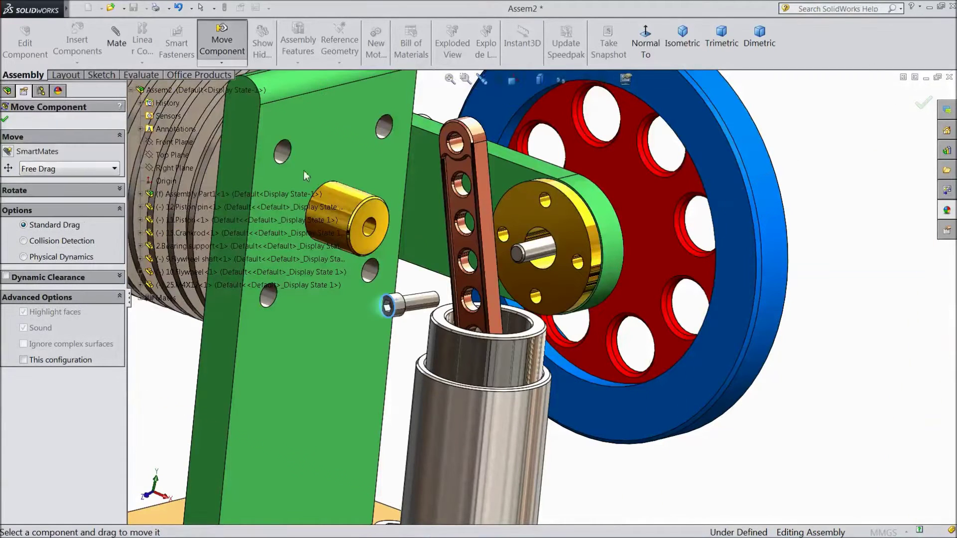
drag(392, 313, 452, 313)
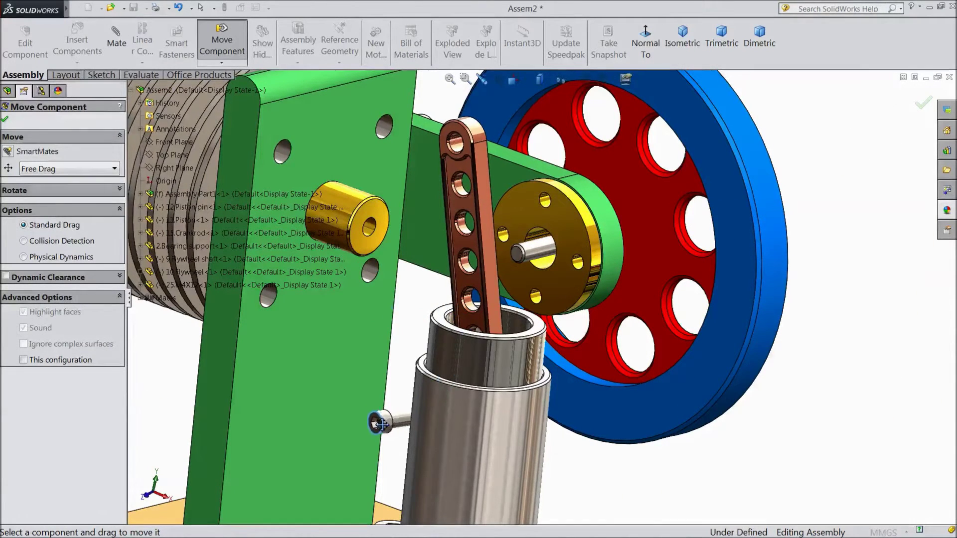
mouse_move(380, 424)
mouse_down()
mouse_move(370, 295)
mouse_move(393, 322)
mouse_up()
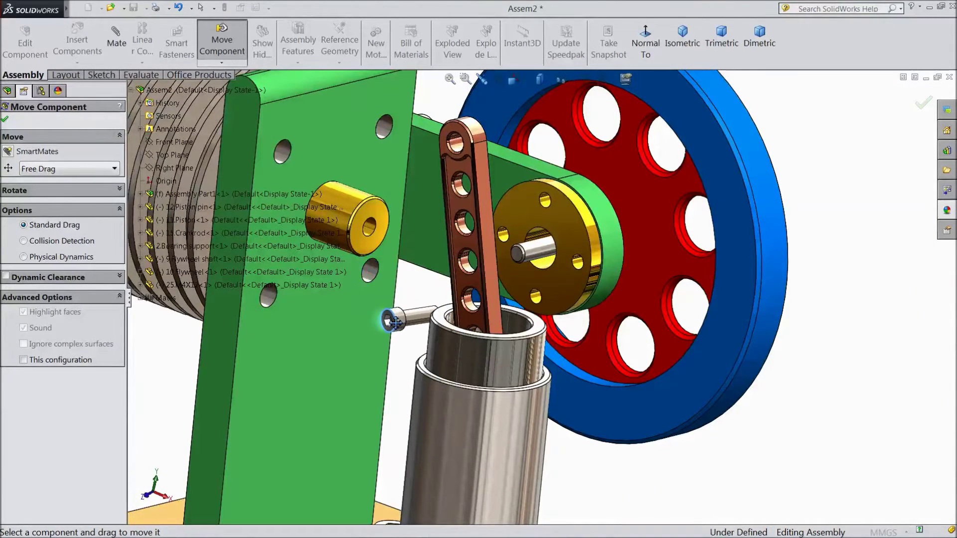
click(5, 120)
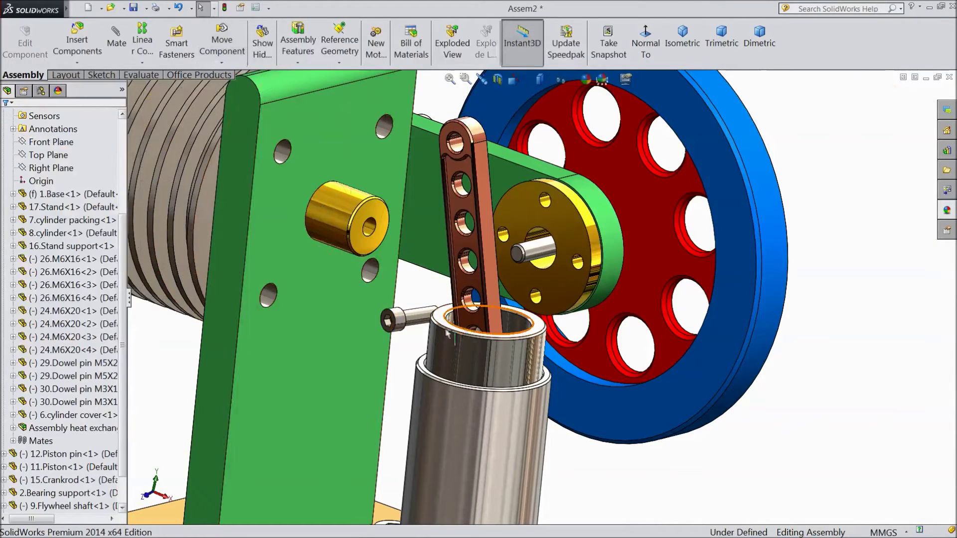
Step: Mate the M4X12 screw concentric with the yellow bearing support's upper hole
click(423, 320)
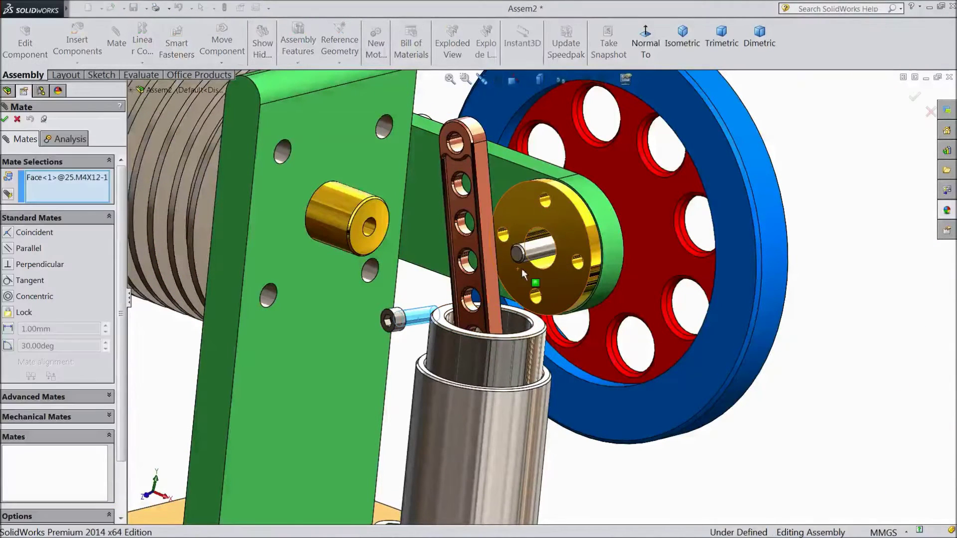
click(547, 208)
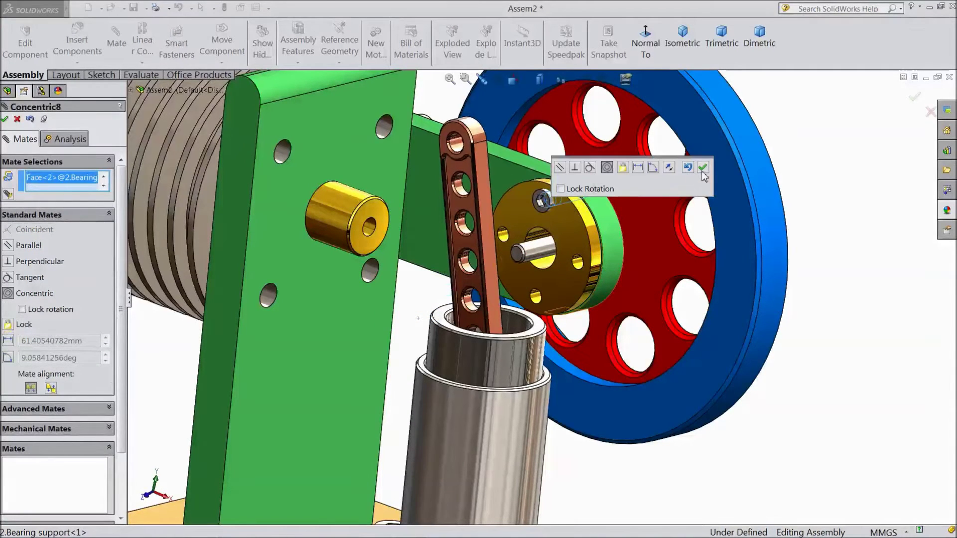
click(704, 169)
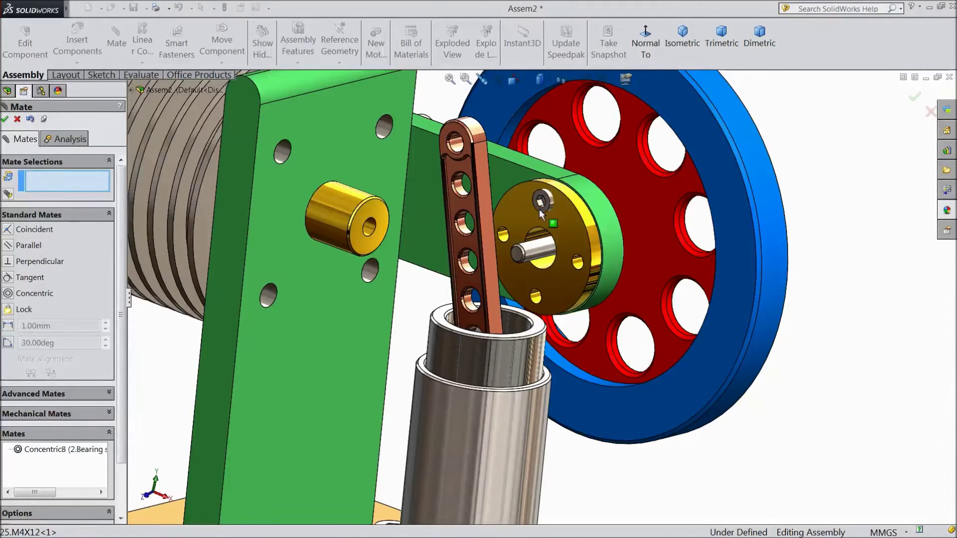
drag(539, 208, 398, 238)
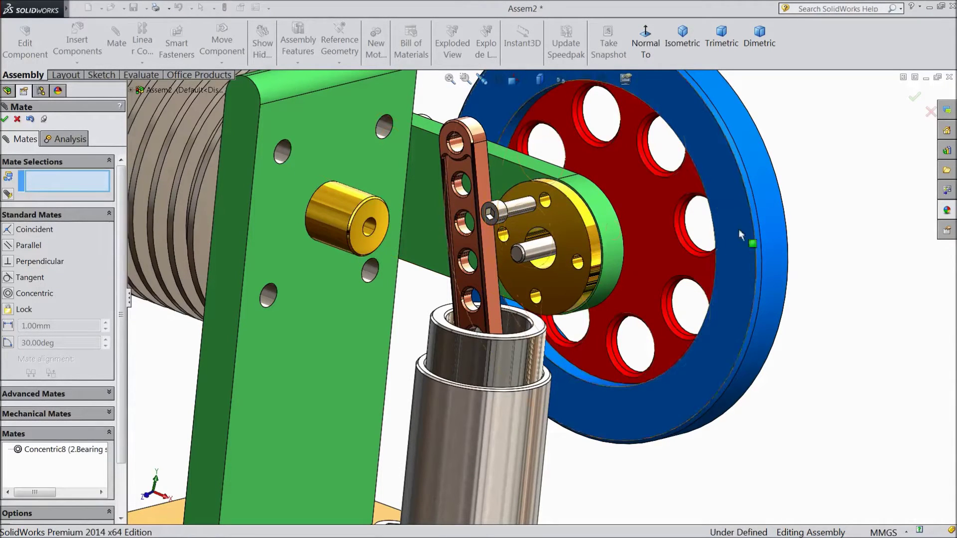
Step: Make the screw shoulder coincident with the bearing face and close mating
click(559, 222)
middle_drag(838, 190, 730, 179)
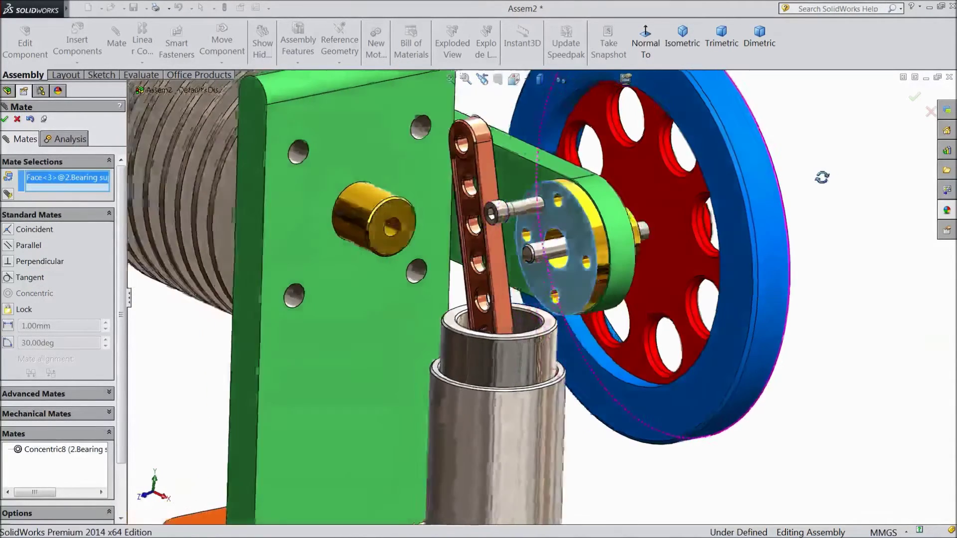
scroll(711, 168, down, 3)
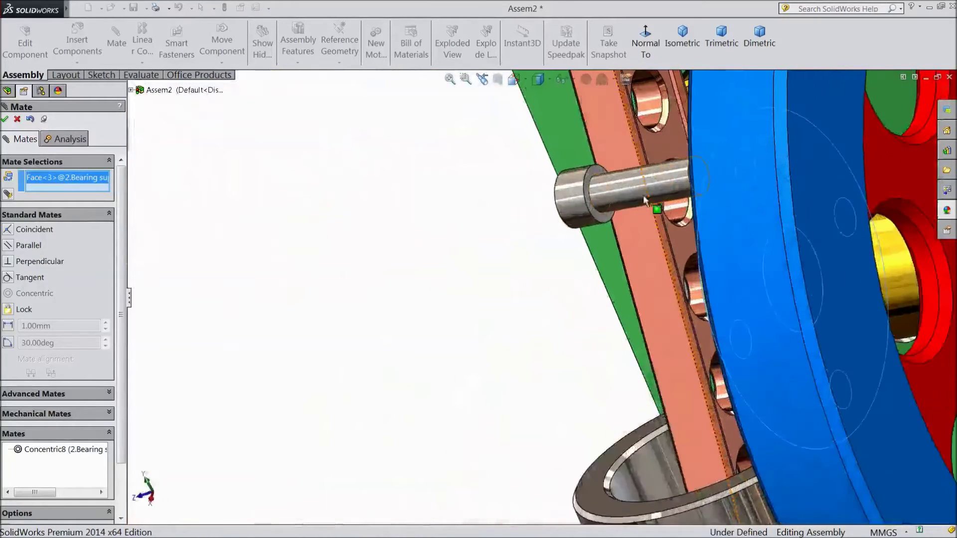
scroll(601, 216, down, 3)
click(573, 237)
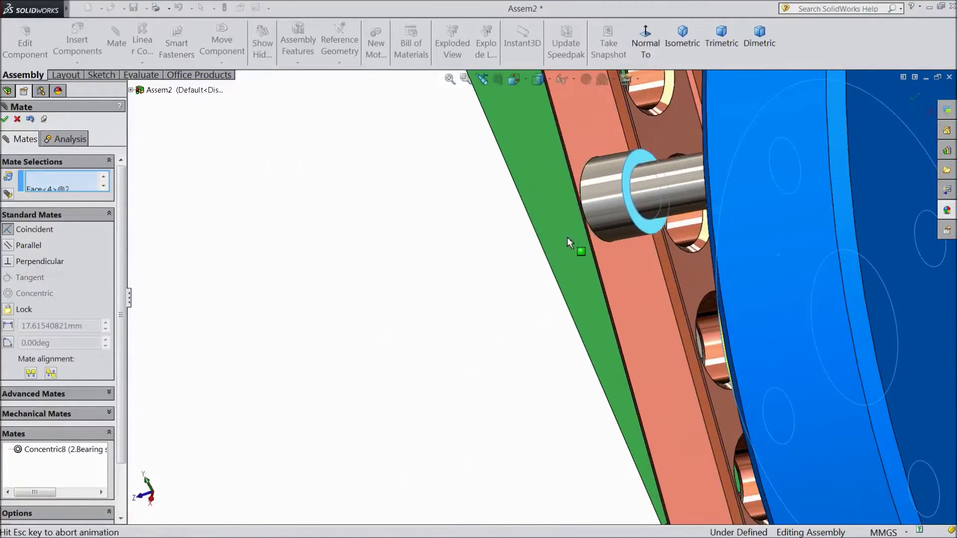
click(707, 202)
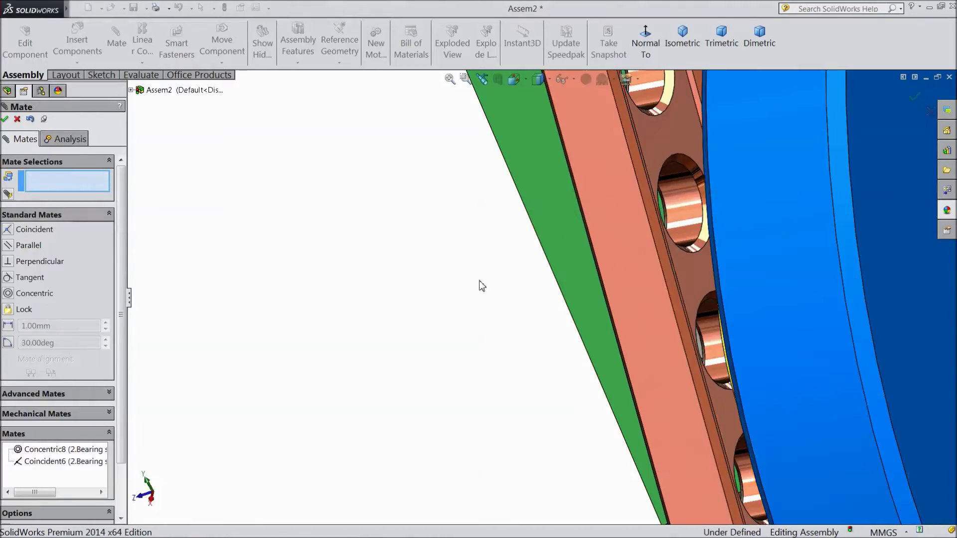
scroll(472, 296, up, 3)
scroll(427, 313, up, 3)
mouse_move(425, 315)
middle_down()
mouse_move(389, 314)
mouse_move(416, 285)
mouse_move(449, 277)
middle_up()
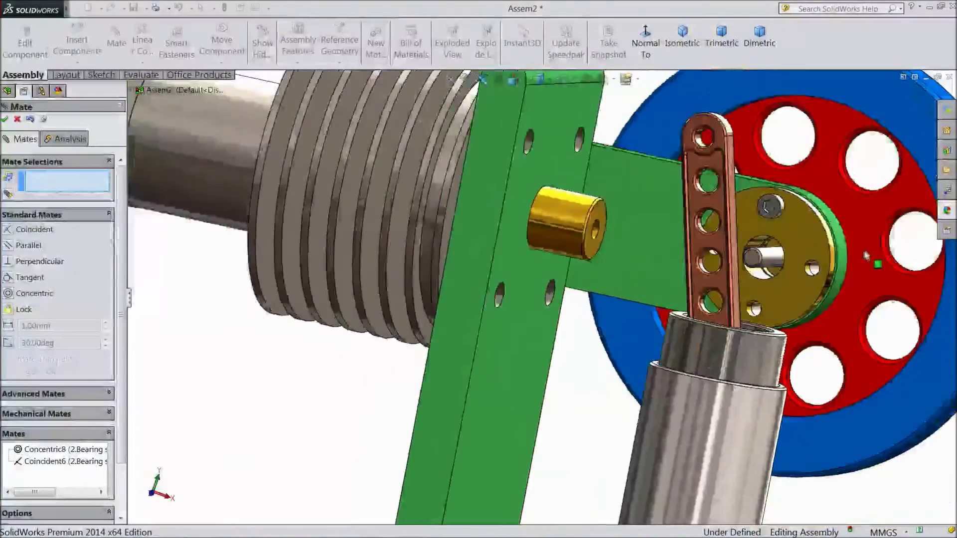
scroll(860, 247, up, 2)
middle_drag(895, 245, 864, 254)
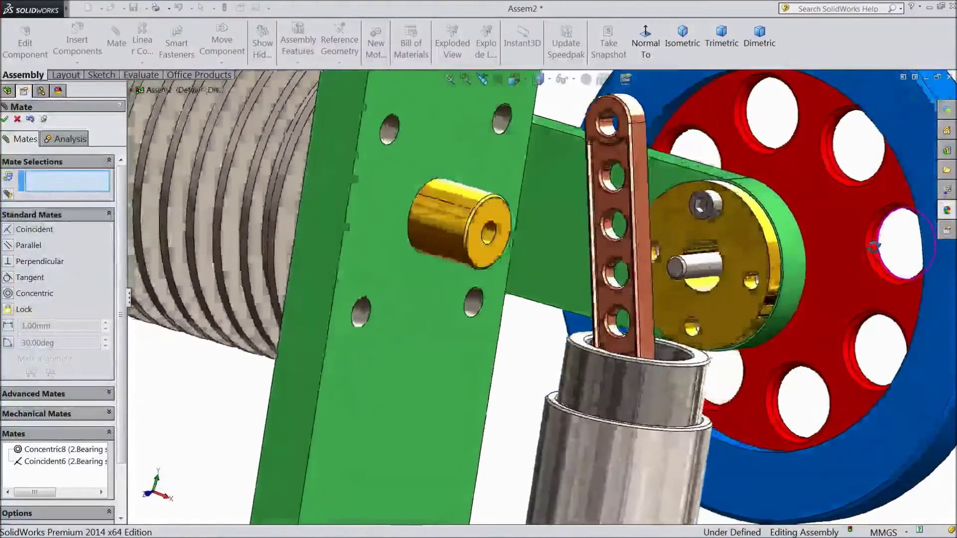
scroll(689, 251, down, 2)
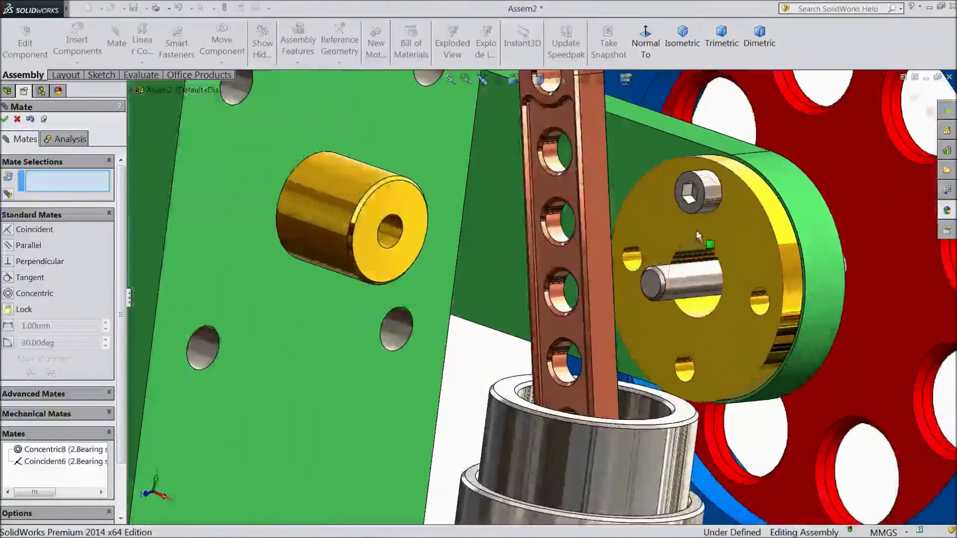
click(5, 119)
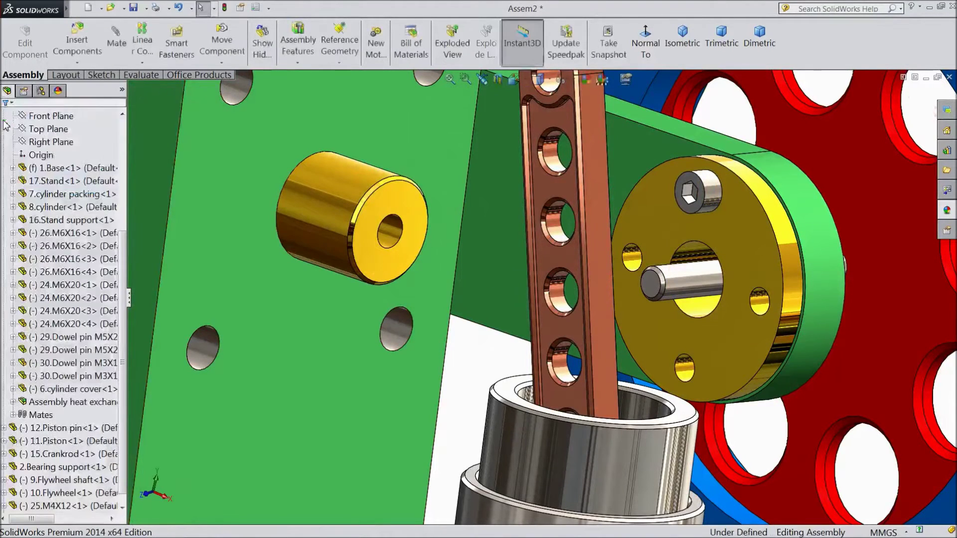
click(77, 64)
Step: Copy the M4X12 screw with its mates into the right-hand bearing support hole
click(81, 122)
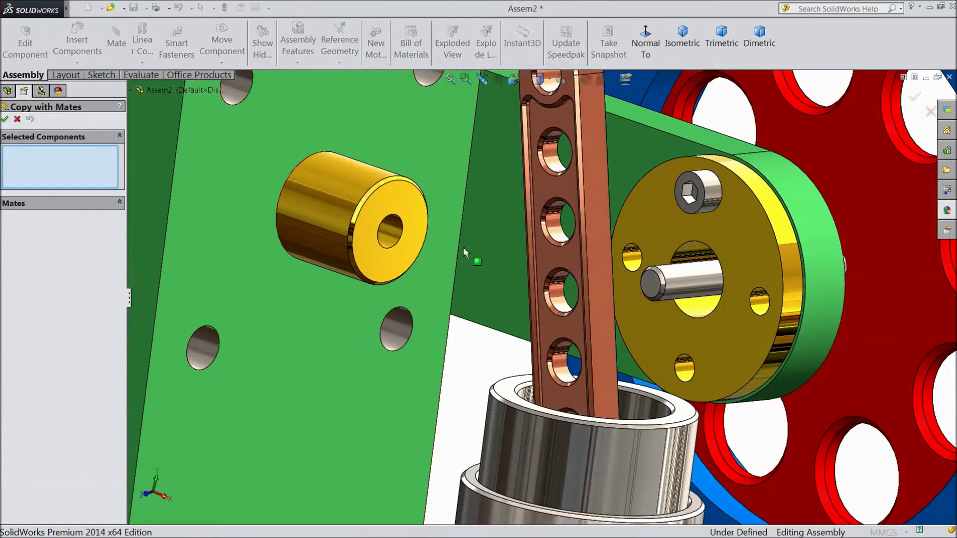
click(688, 210)
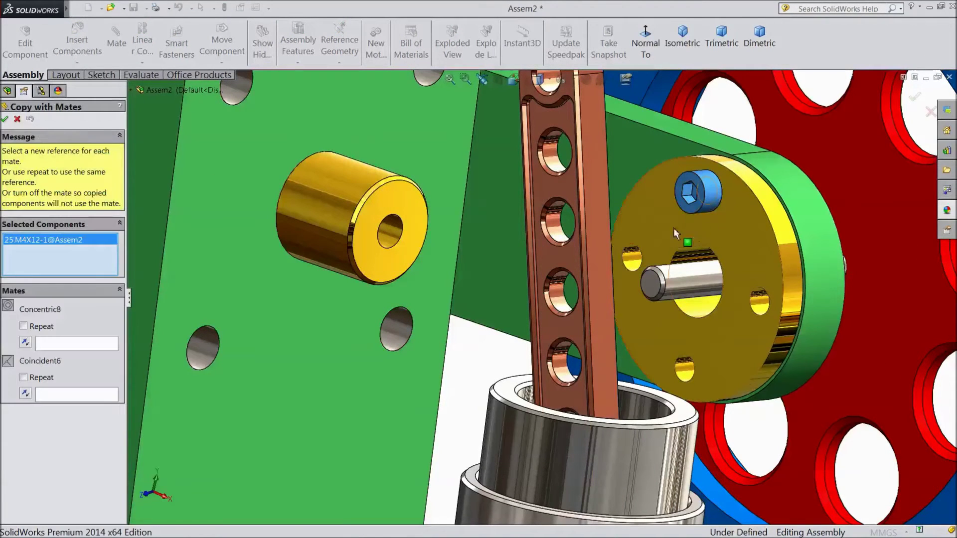
click(53, 345)
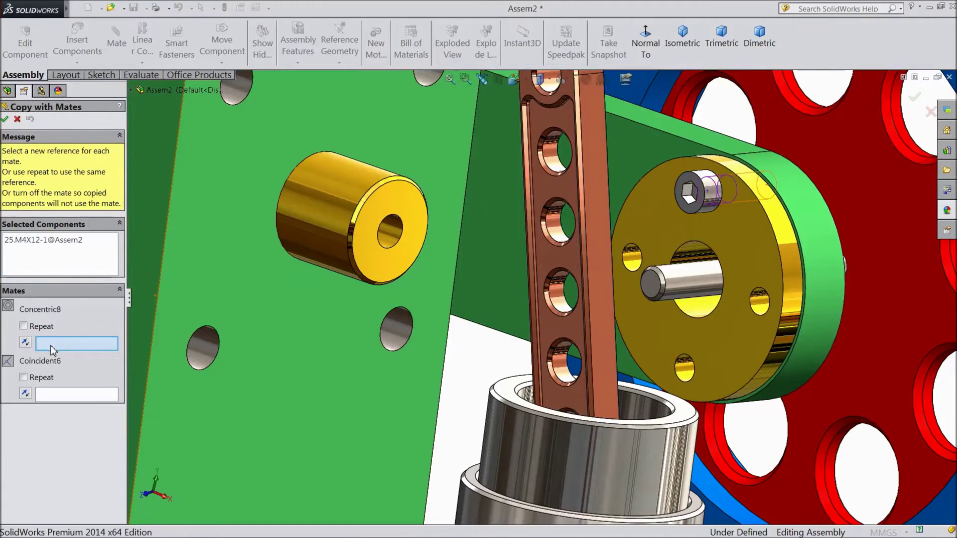
click(758, 307)
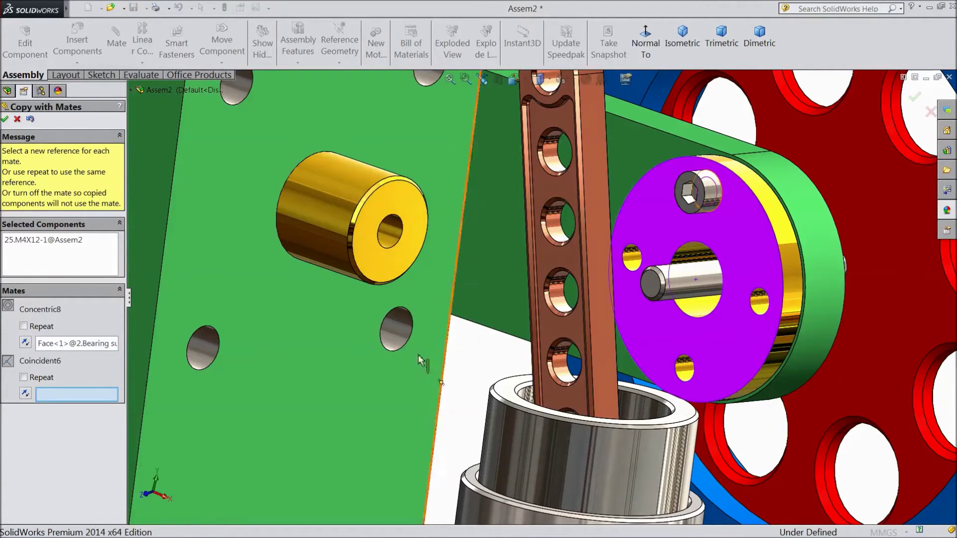
click(734, 330)
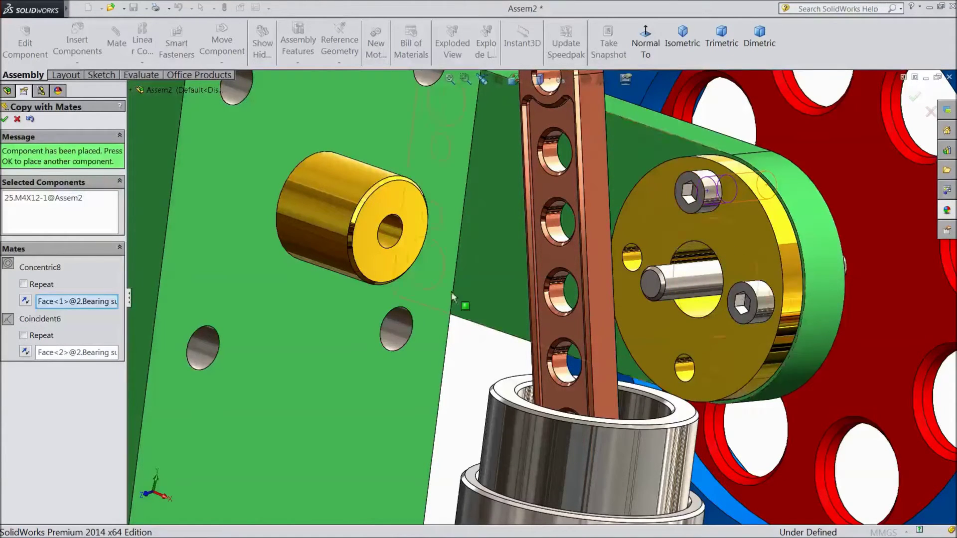
Step: Place two more mated screw copies in the lower and remaining bearing holes
click(6, 120)
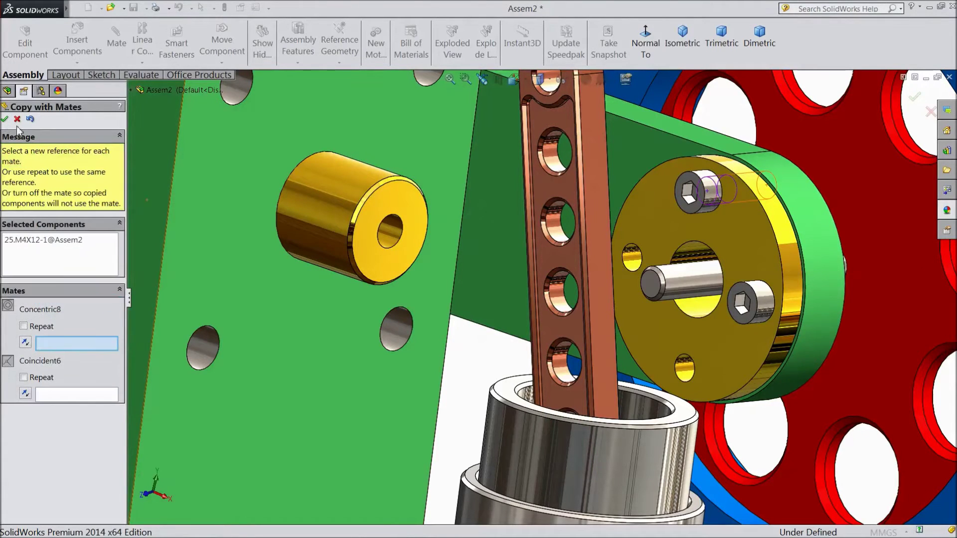
click(690, 376)
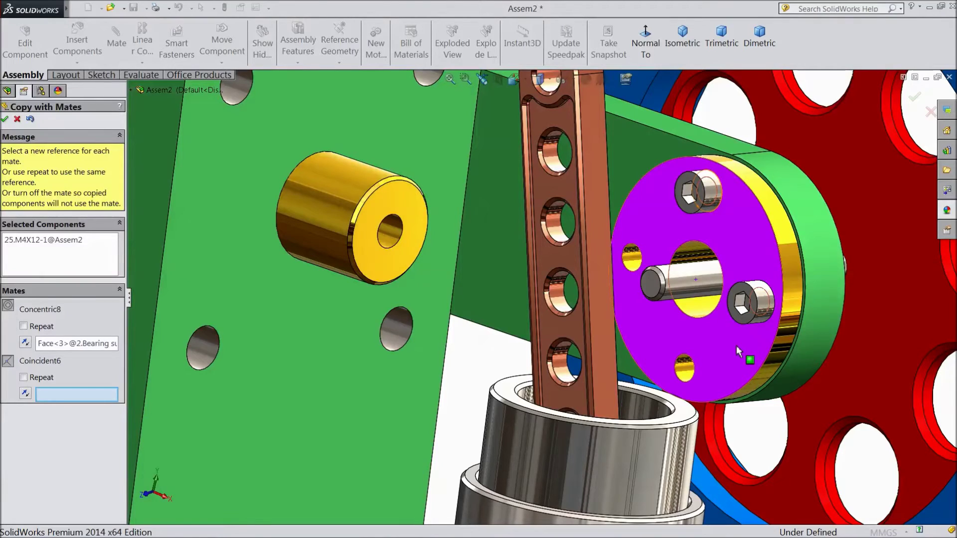
click(738, 352)
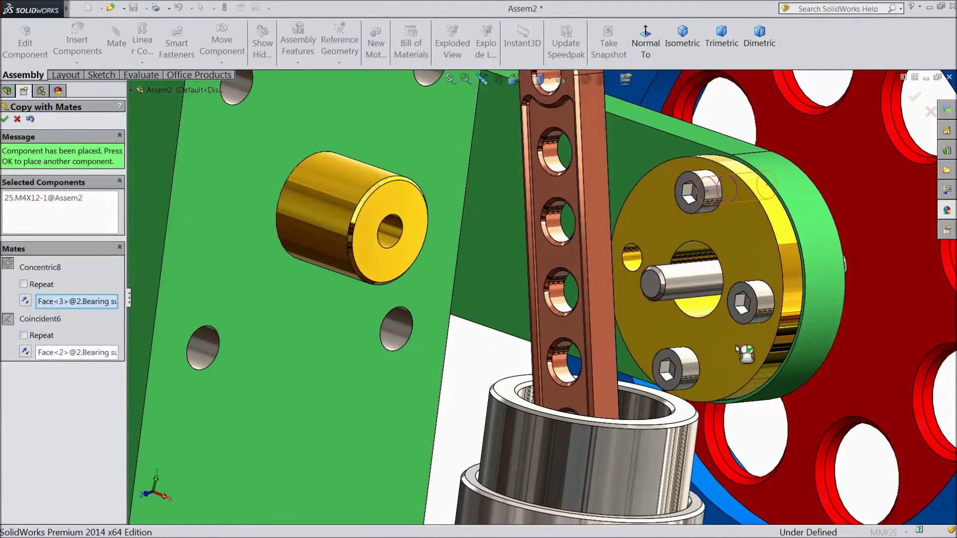
click(4, 119)
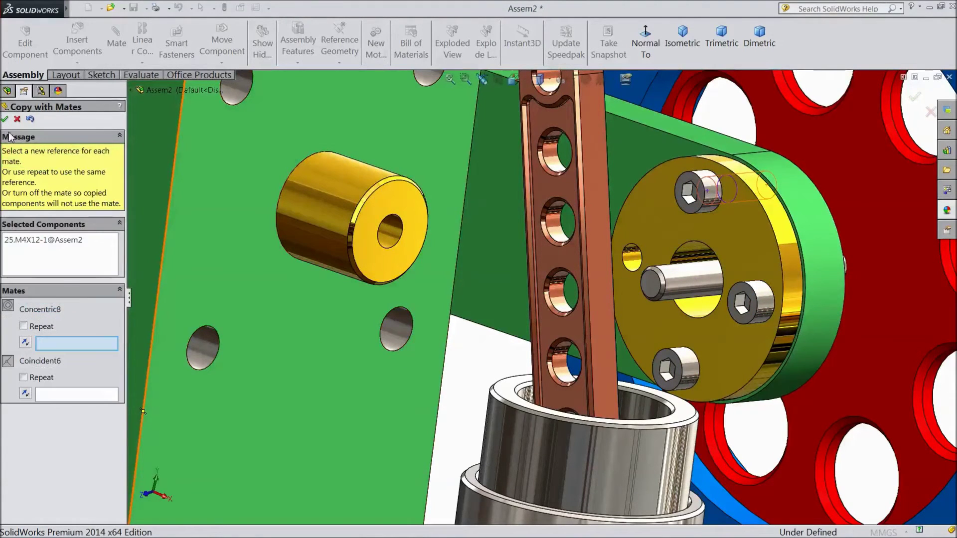
click(628, 261)
click(649, 331)
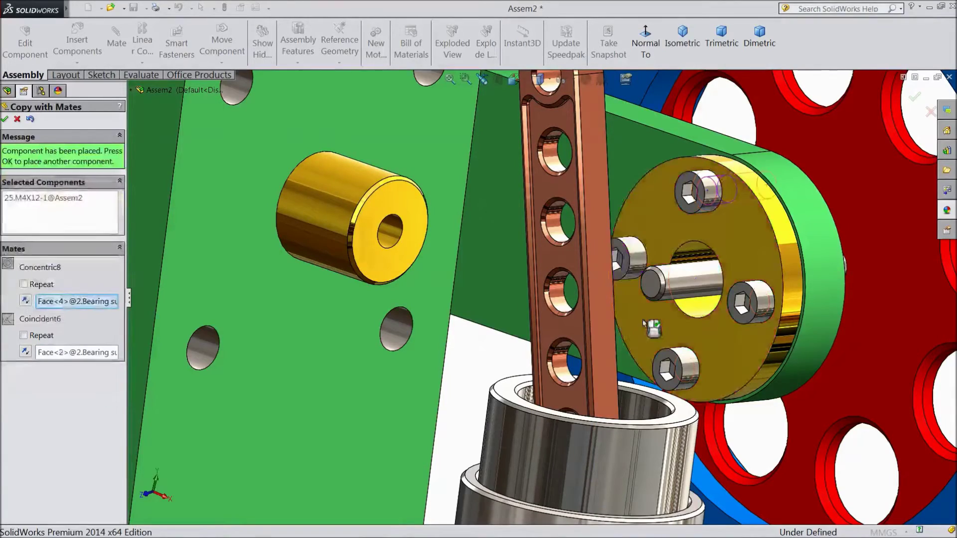
click(5, 119)
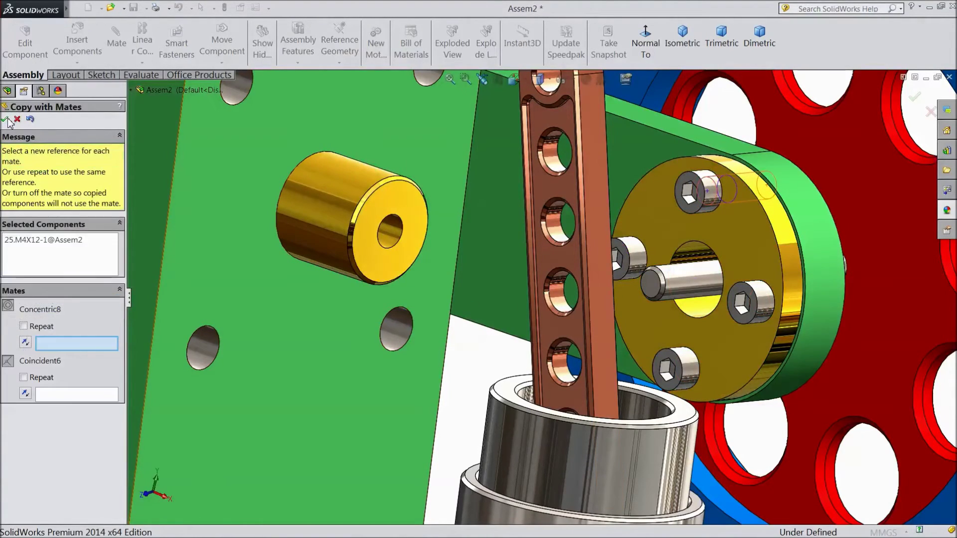
click(5, 120)
mouse_move(449, 299)
middle_down()
mouse_move(497, 332)
mouse_move(499, 355)
middle_up()
scroll(513, 187, up, 5)
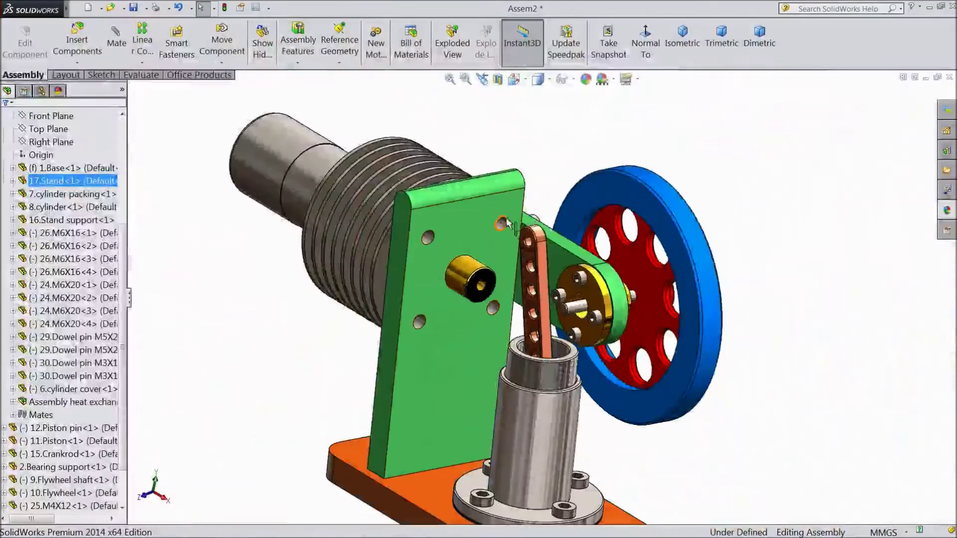
scroll(513, 187, up, 1)
Step: Insert the 4.Counterweight A part, dropping it in front of the piston cylinder
middle_drag(513, 187, 491, 200)
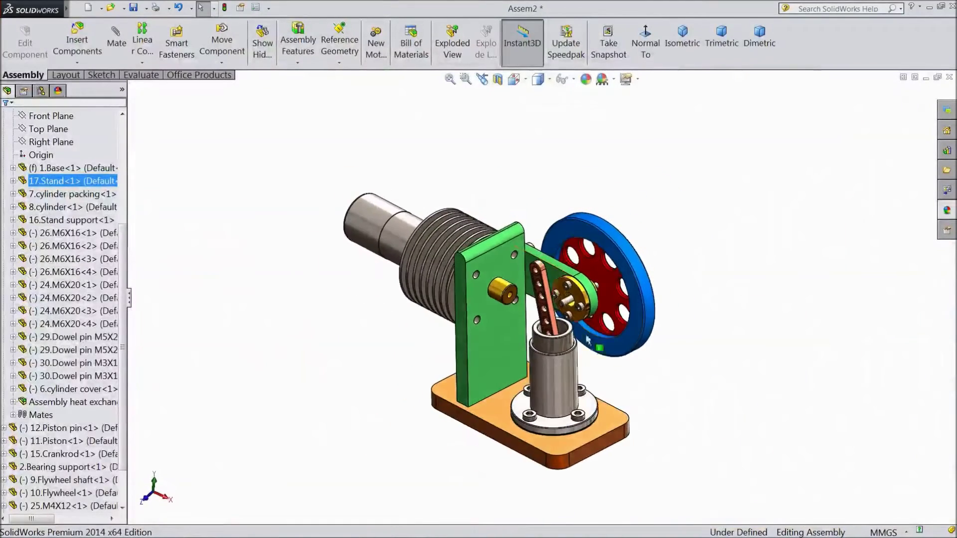
scroll(577, 348, down, 3)
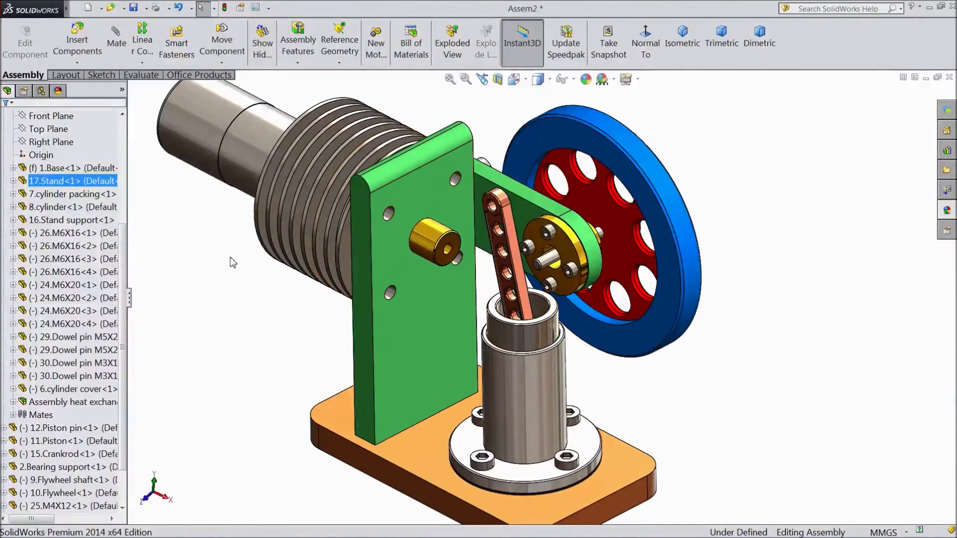
click(85, 50)
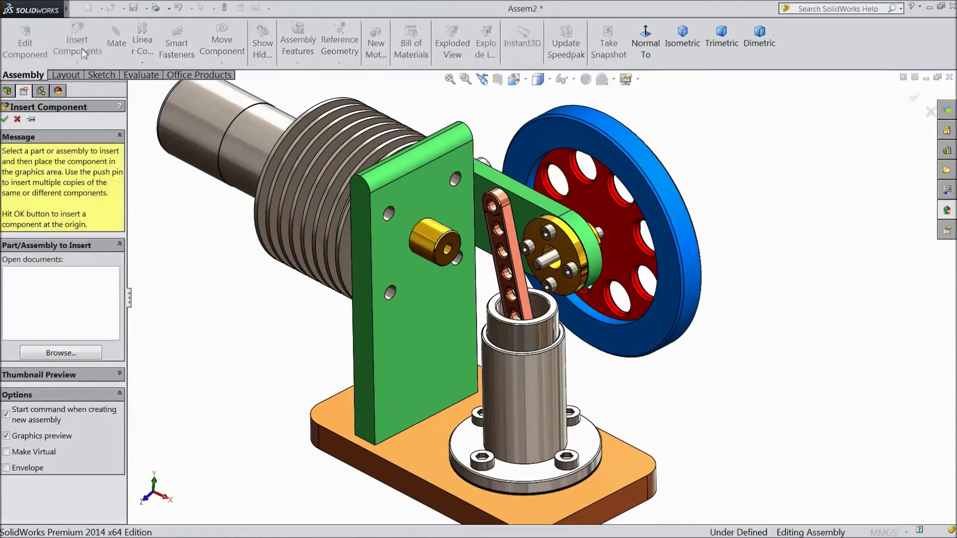
click(75, 354)
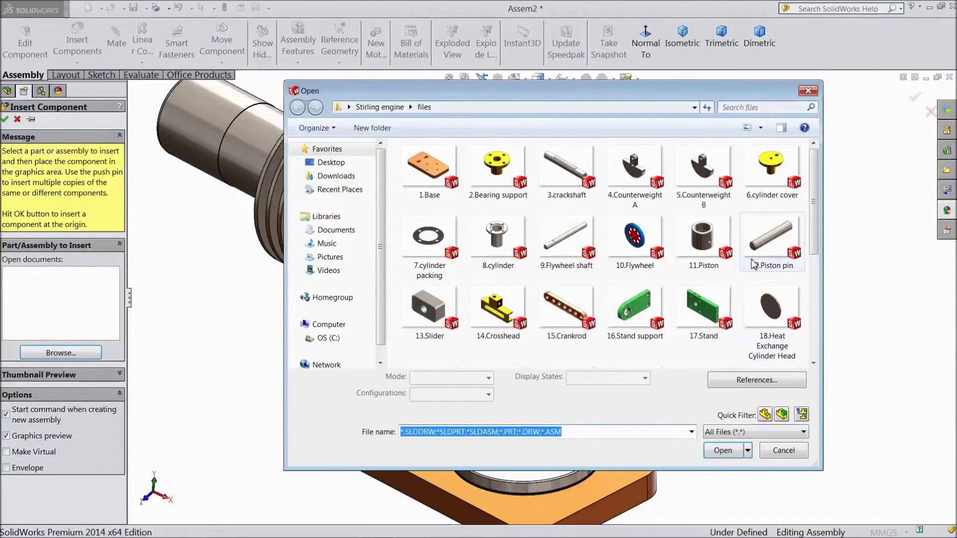
click(642, 201)
click(723, 450)
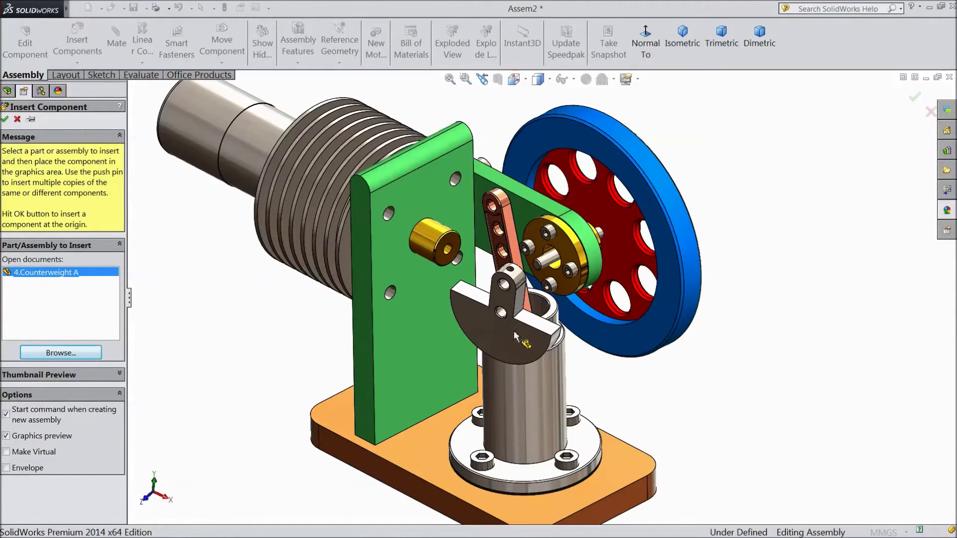
click(515, 337)
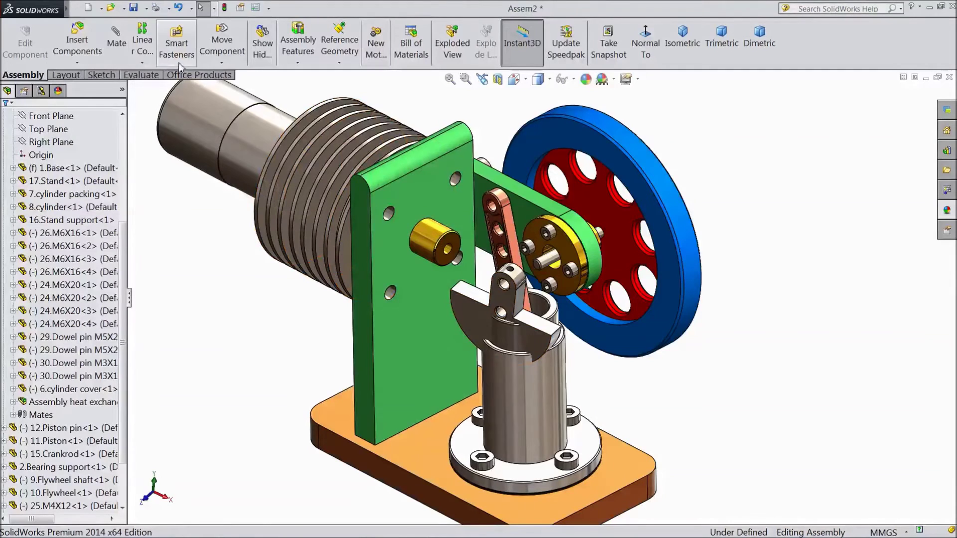
Step: Rotate Counterweight A and move it up beside the flywheel shaft
click(222, 68)
click(250, 90)
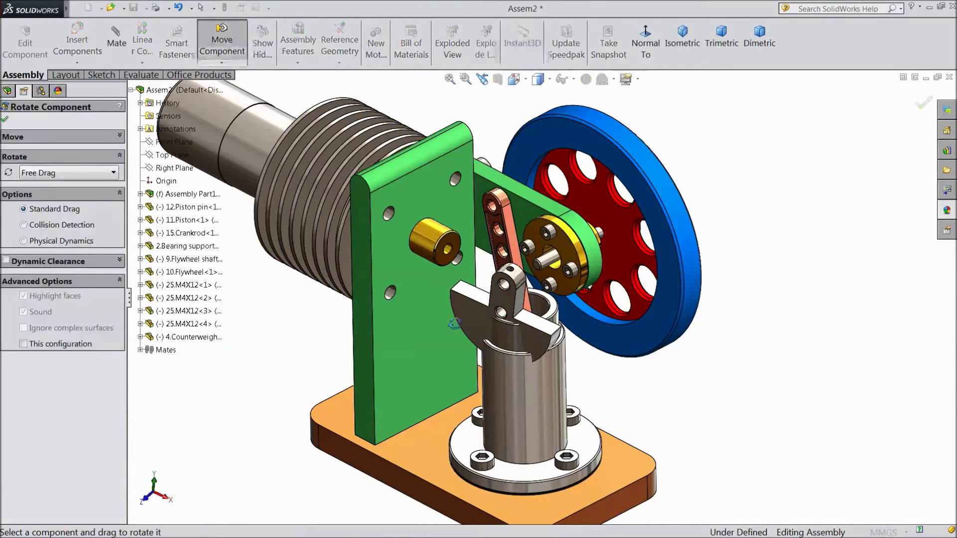
mouse_move(485, 333)
mouse_down()
mouse_move(449, 207)
mouse_move(430, 275)
mouse_up()
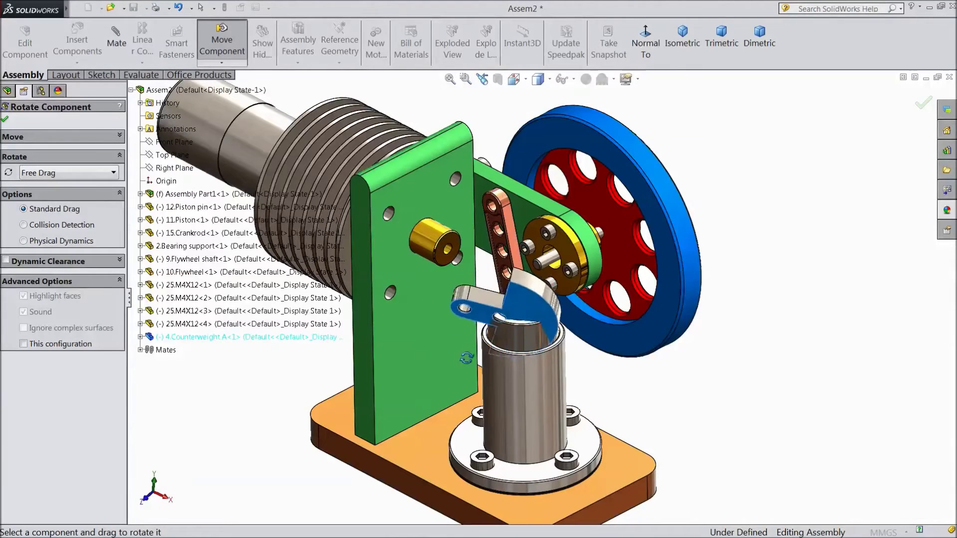
drag(430, 275, 435, 295)
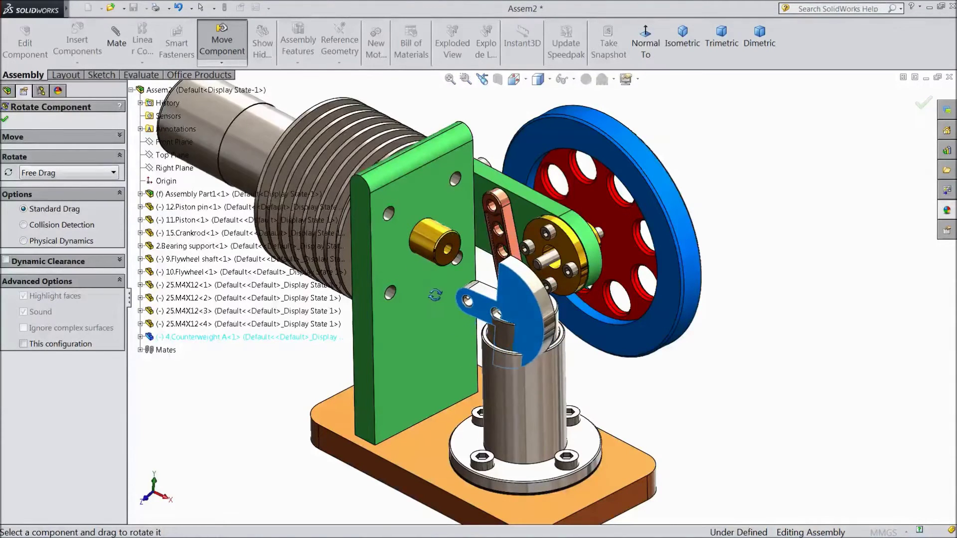
click(221, 63)
click(247, 78)
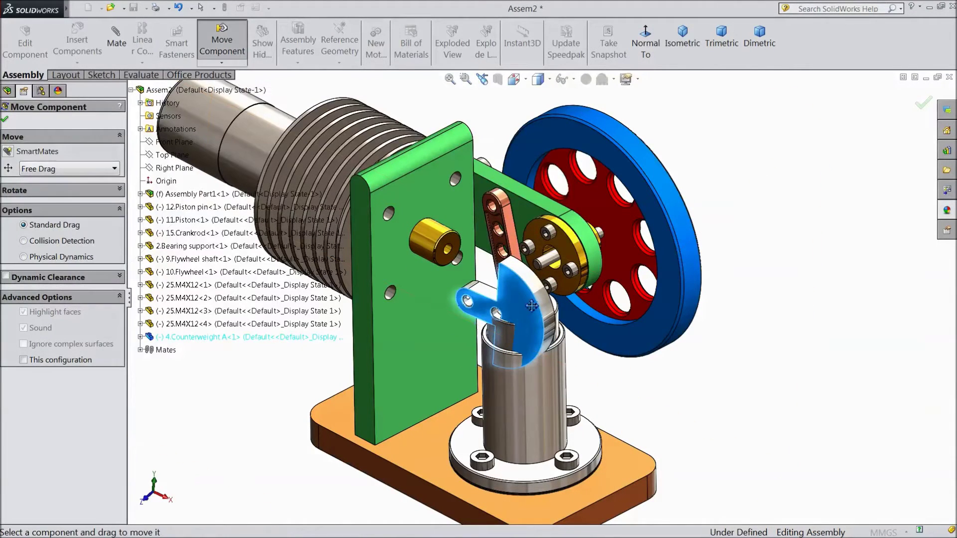
drag(532, 306, 524, 254)
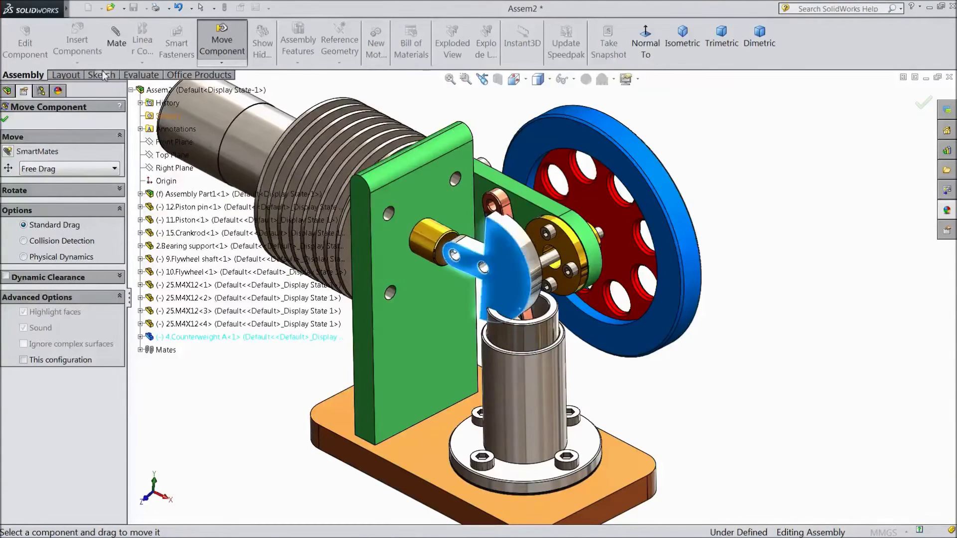
click(6, 120)
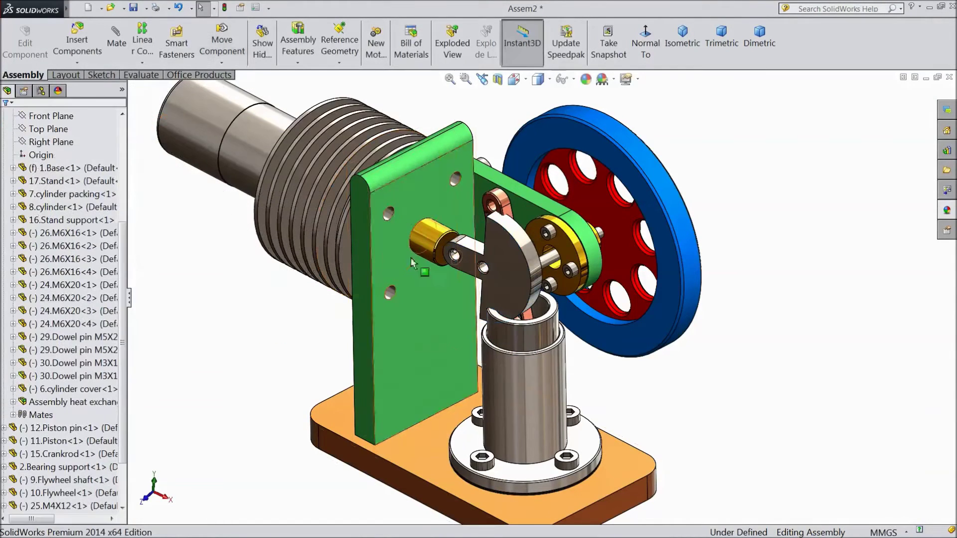
Step: Orbit around the engine, turn the counterweight against the crank rod, and clear the selection
mouse_move(503, 276)
middle_down()
mouse_move(432, 324)
mouse_move(485, 295)
middle_up()
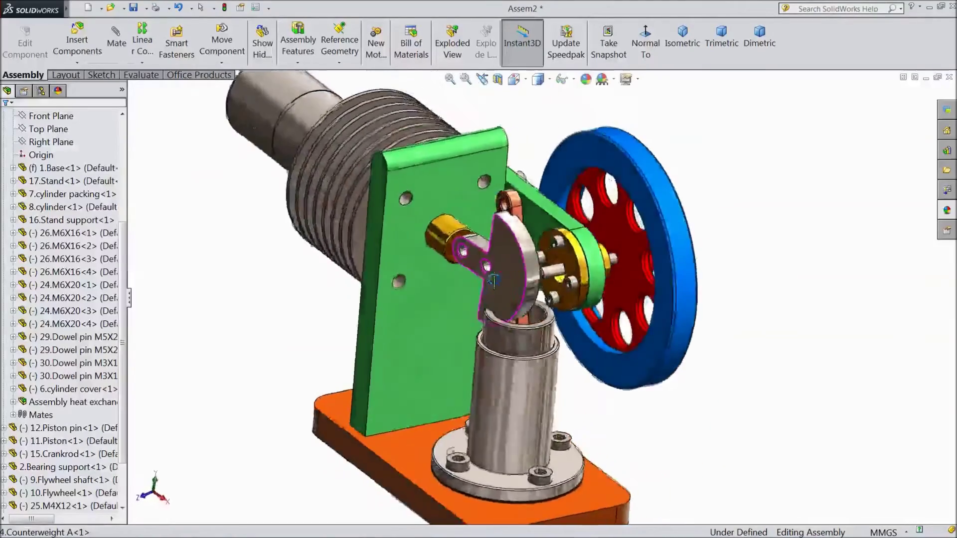
drag(484, 295, 442, 300)
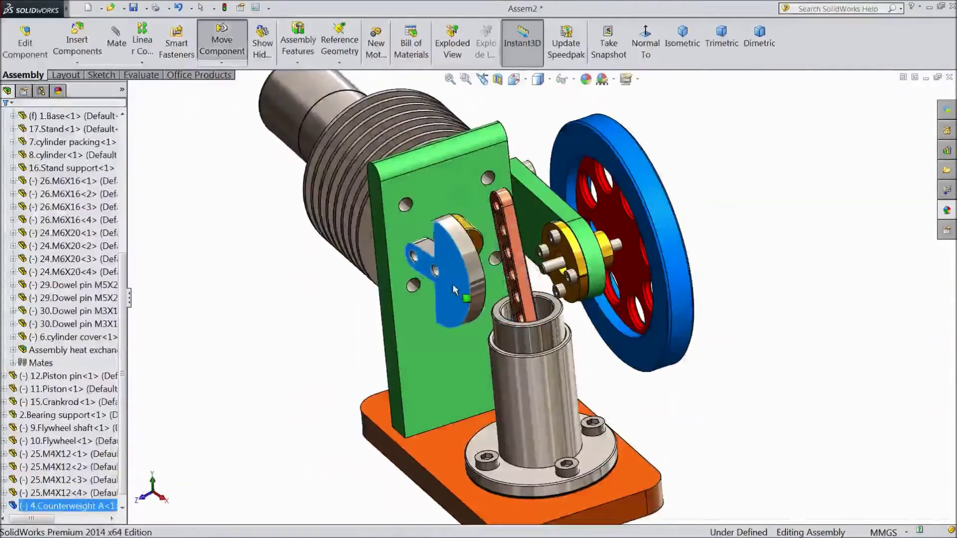
mouse_move(442, 299)
middle_down()
mouse_move(461, 275)
mouse_move(495, 268)
middle_up()
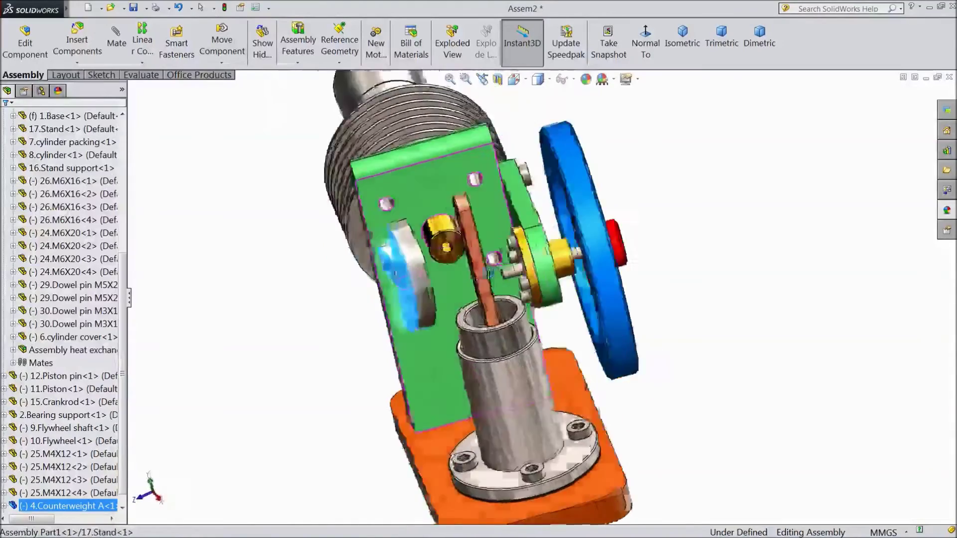
click(273, 294)
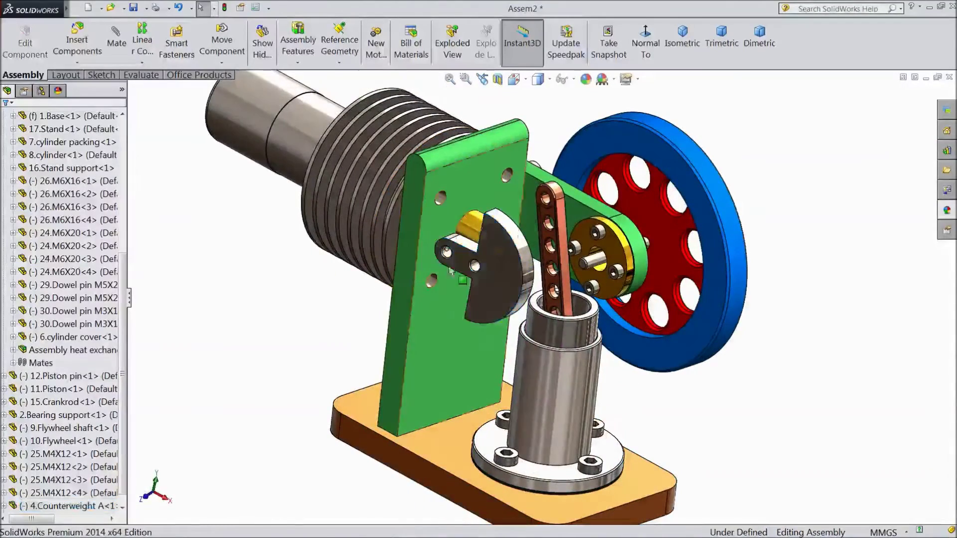
scroll(487, 268, down, 2)
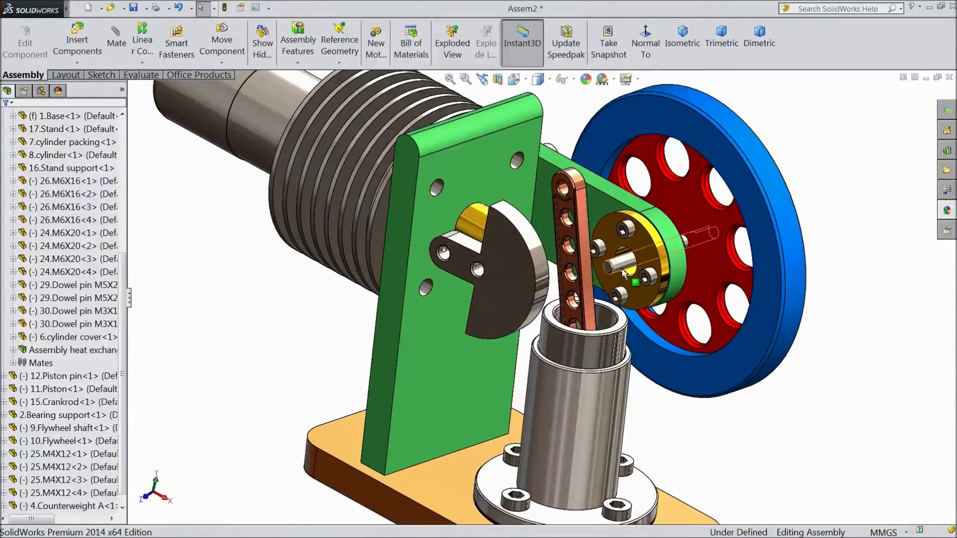
Step: Mate Counterweight A's bore concentric with the flywheel shaft
click(118, 45)
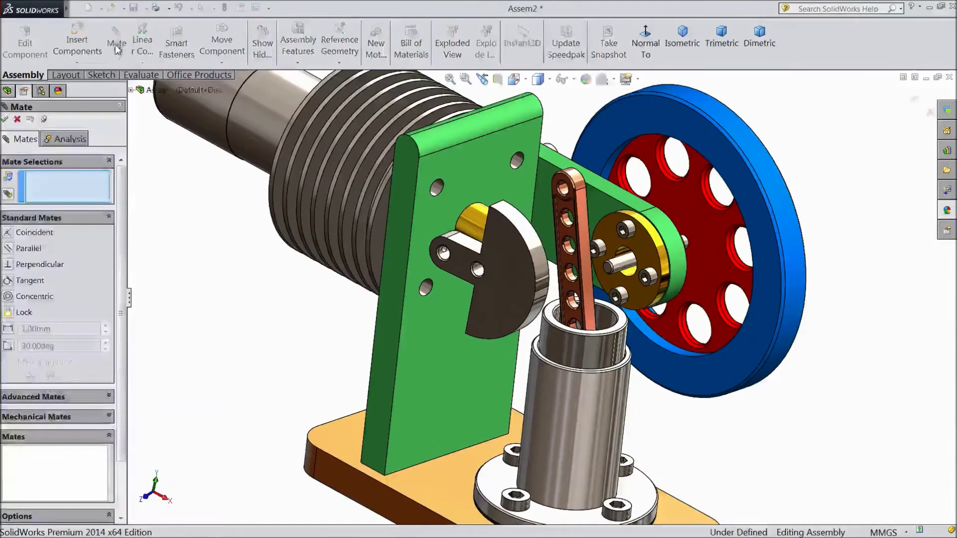
scroll(513, 286, down, 3)
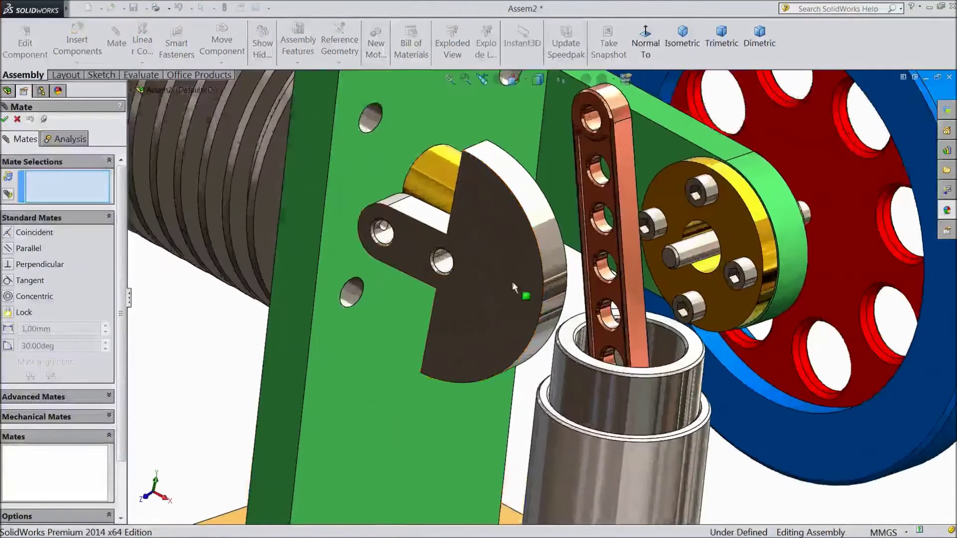
click(449, 268)
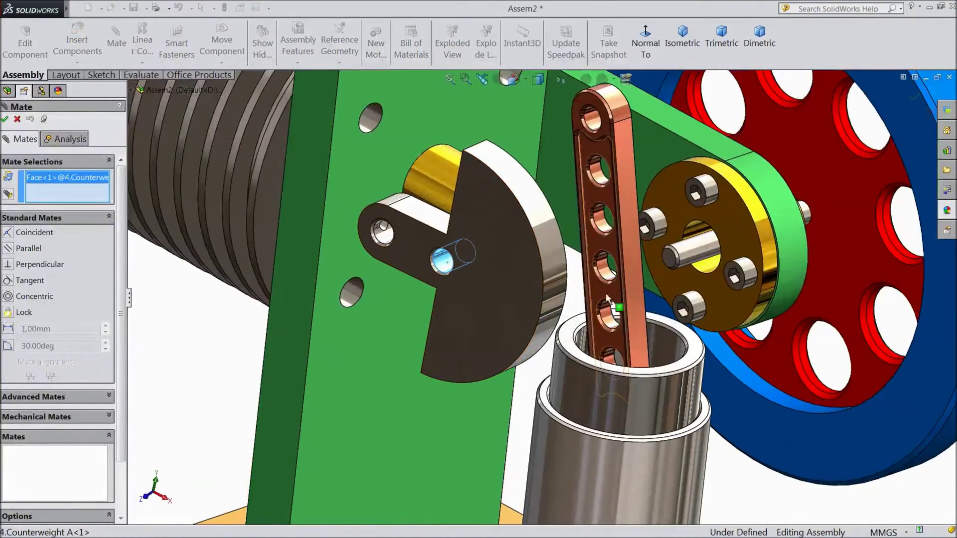
click(687, 256)
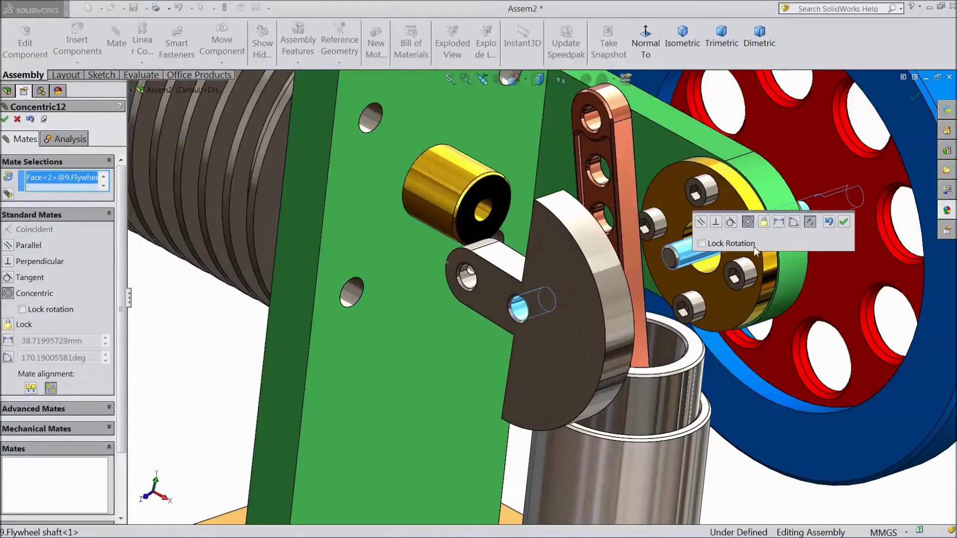
click(845, 223)
scroll(671, 258, down, 3)
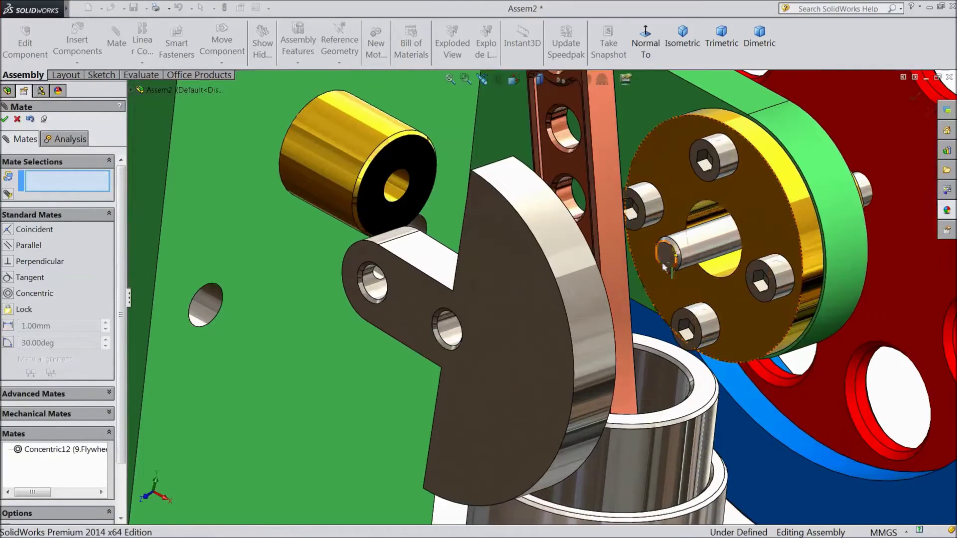
Step: Make the counterweight face coincident with the shaft's end face and close mating
click(671, 258)
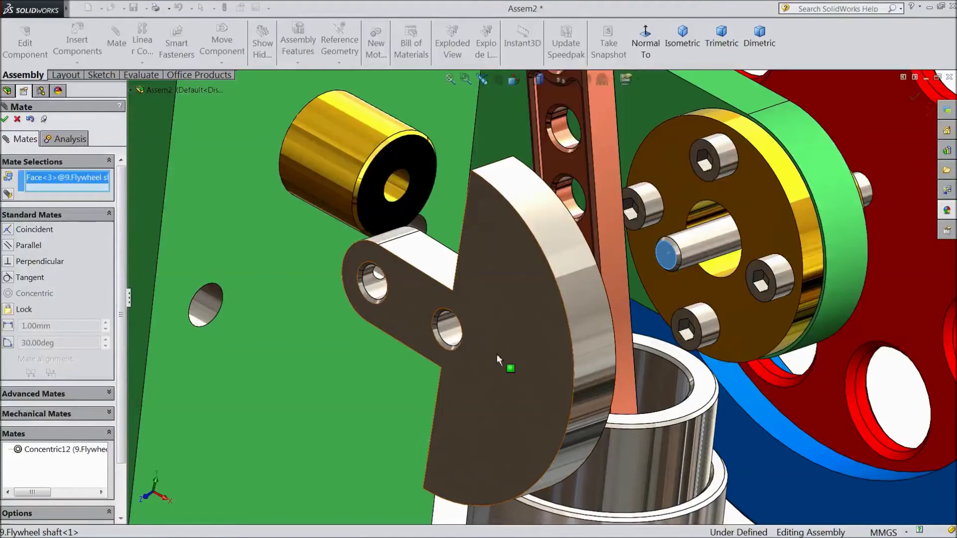
click(484, 359)
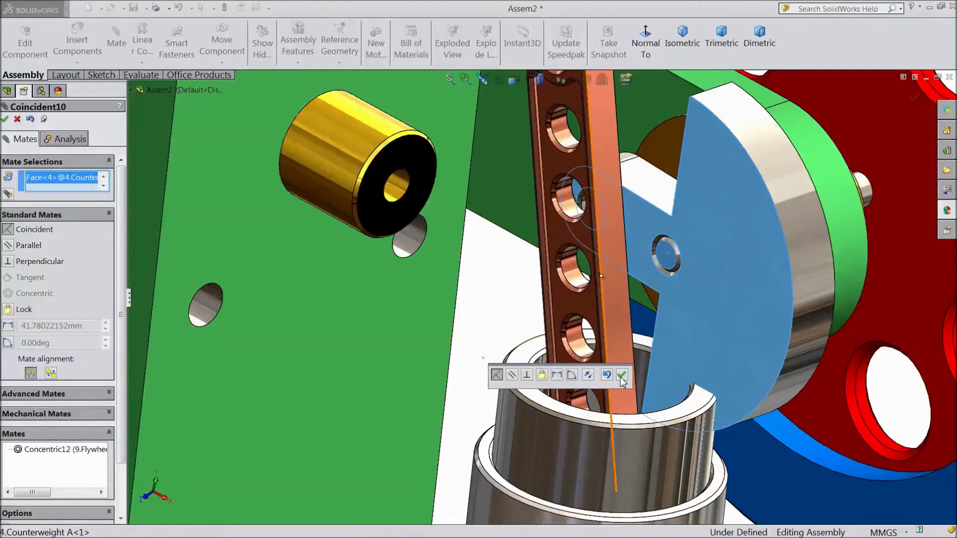
click(621, 376)
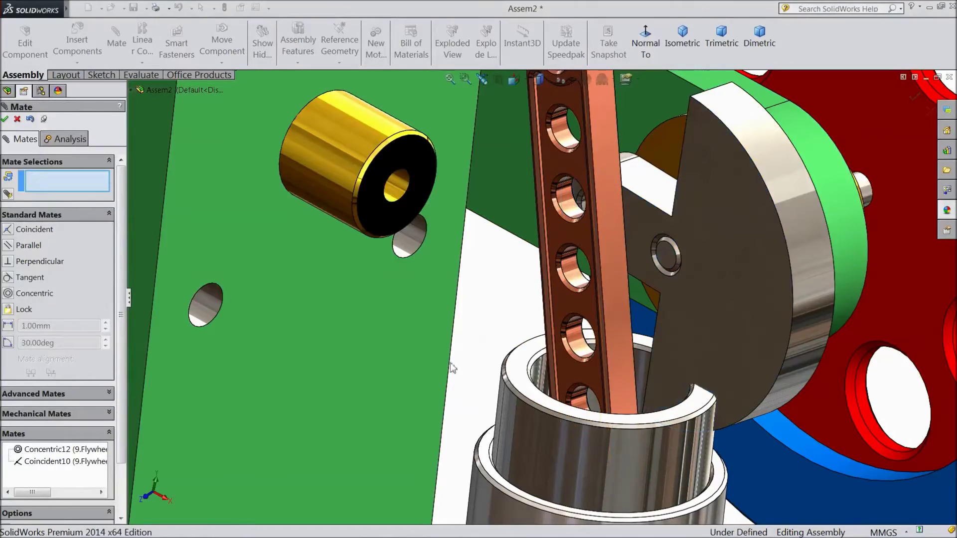
click(4, 120)
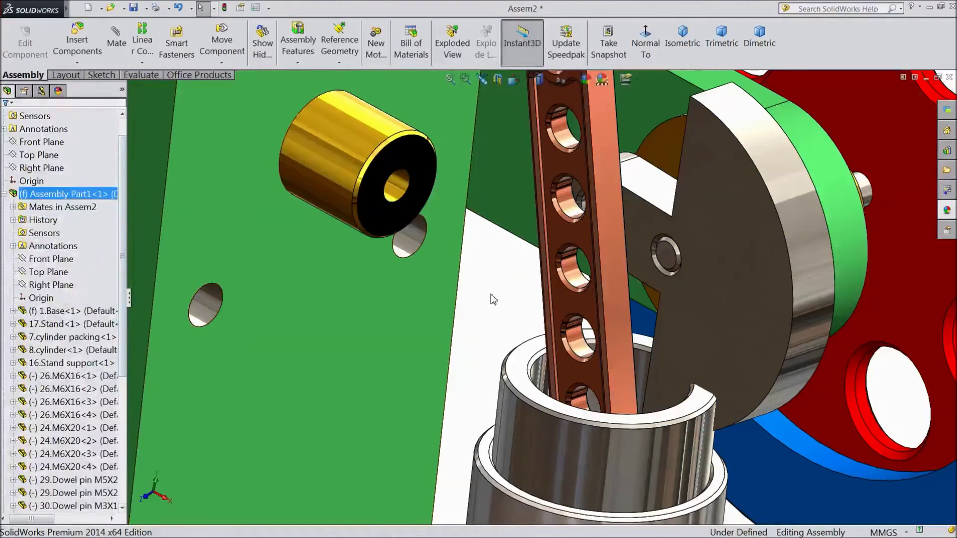
scroll(491, 295, up, 5)
Step: Test the mechanism by spinning the flywheel, pushing the piston, and swinging the connecting rod
mouse_move(711, 209)
middle_down()
mouse_move(739, 261)
mouse_move(699, 259)
mouse_move(658, 220)
mouse_move(680, 257)
mouse_move(667, 267)
middle_up()
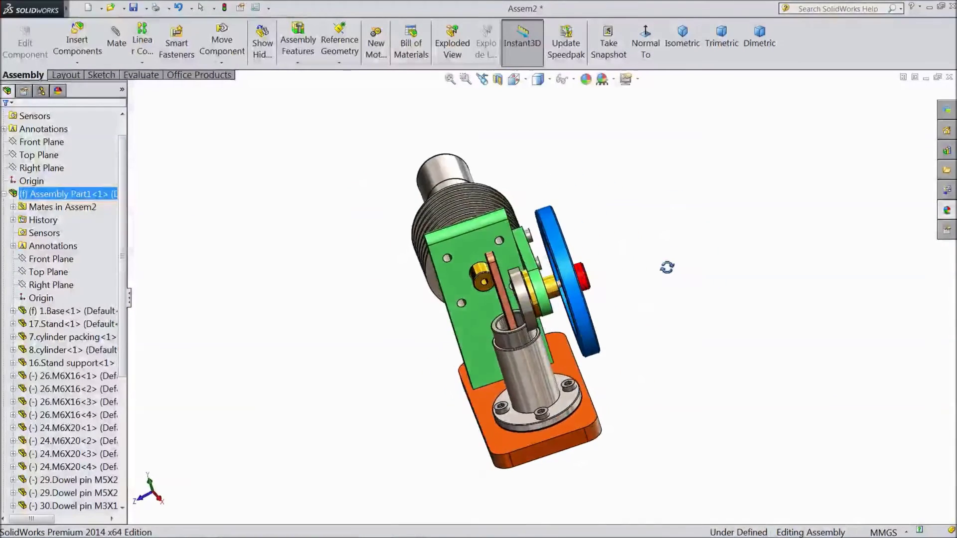
mouse_move(591, 301)
mouse_down()
mouse_move(574, 303)
mouse_move(558, 287)
mouse_up()
mouse_move(557, 286)
middle_down()
mouse_move(635, 274)
mouse_move(603, 205)
mouse_move(646, 255)
middle_up()
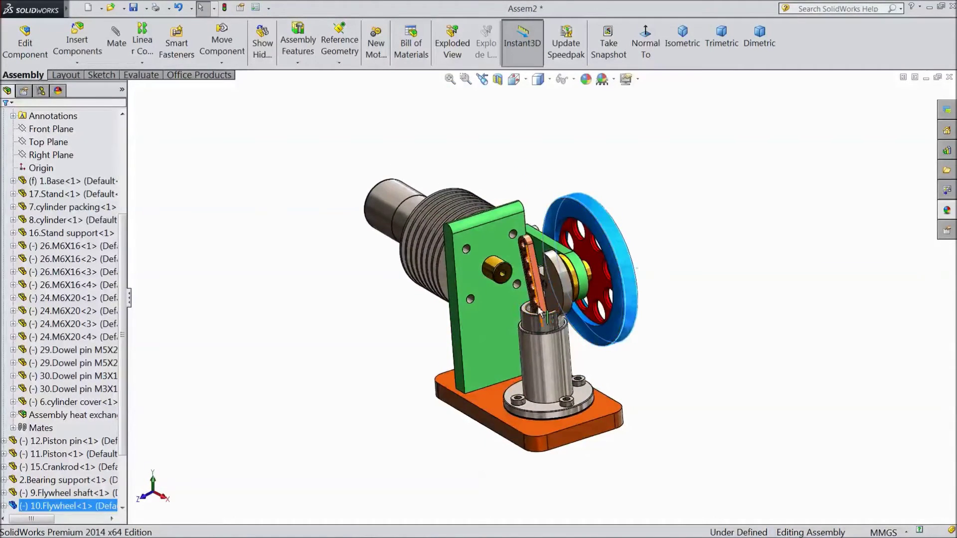
scroll(539, 312, down, 2)
scroll(534, 329, down, 2)
scroll(527, 352, down, 2)
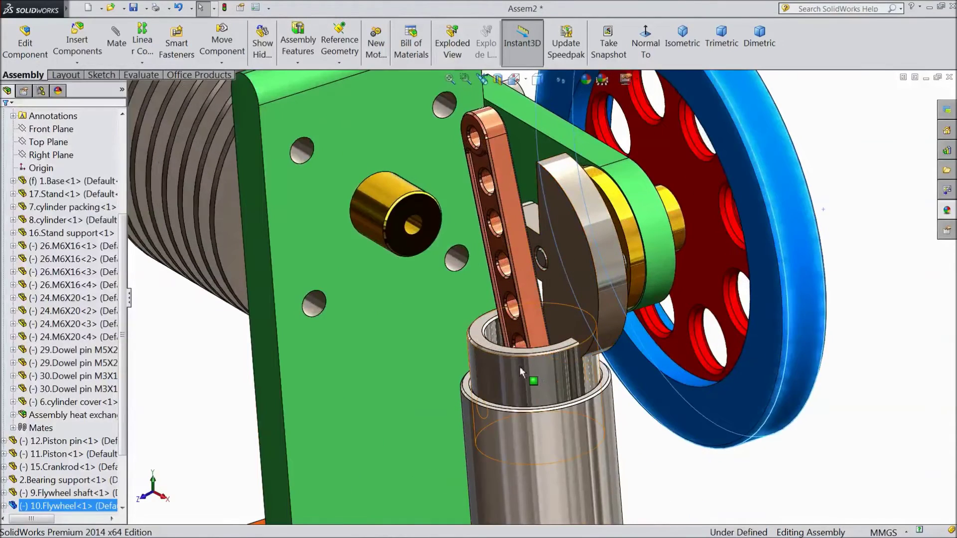
drag(520, 367, 522, 466)
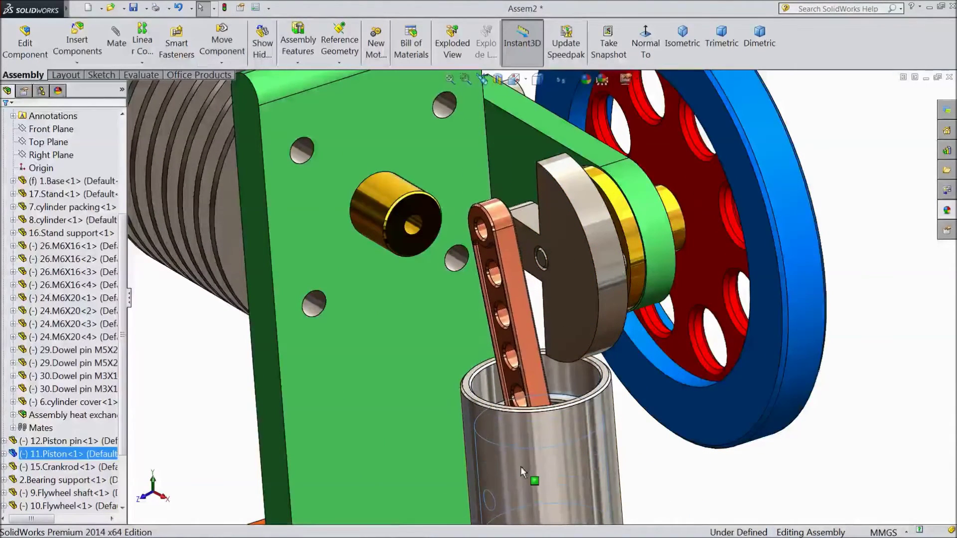
drag(512, 270, 473, 271)
mouse_move(627, 415)
middle_down()
mouse_move(606, 383)
mouse_move(591, 389)
middle_up()
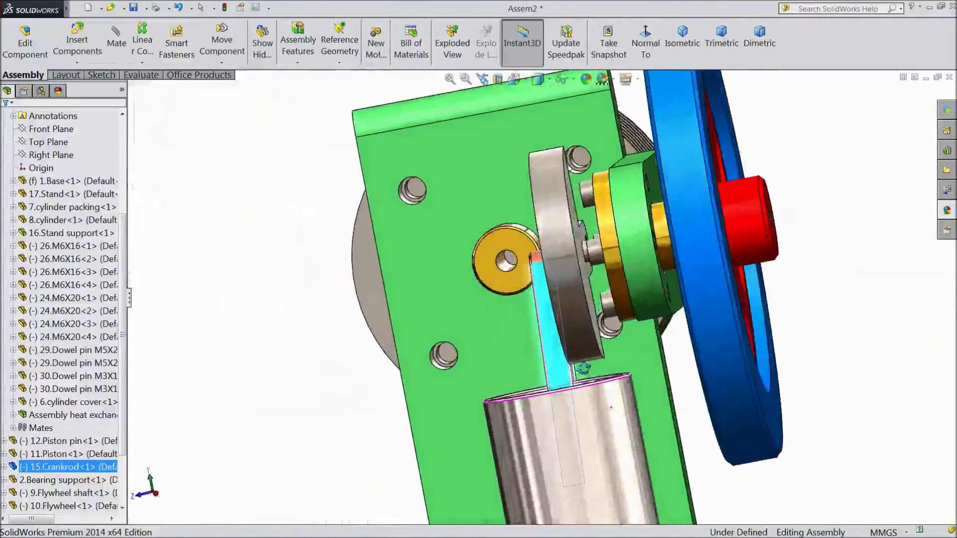
Step: Turn the flywheel further and rotate Counterweight A around the shaft
key(f)
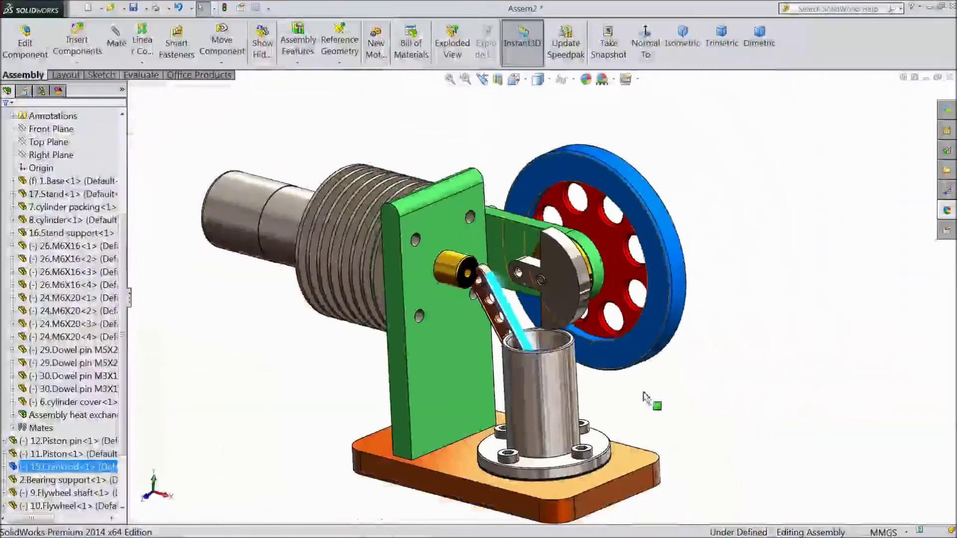
mouse_move(478, 165)
middle_down()
mouse_move(495, 156)
mouse_move(576, 318)
middle_up()
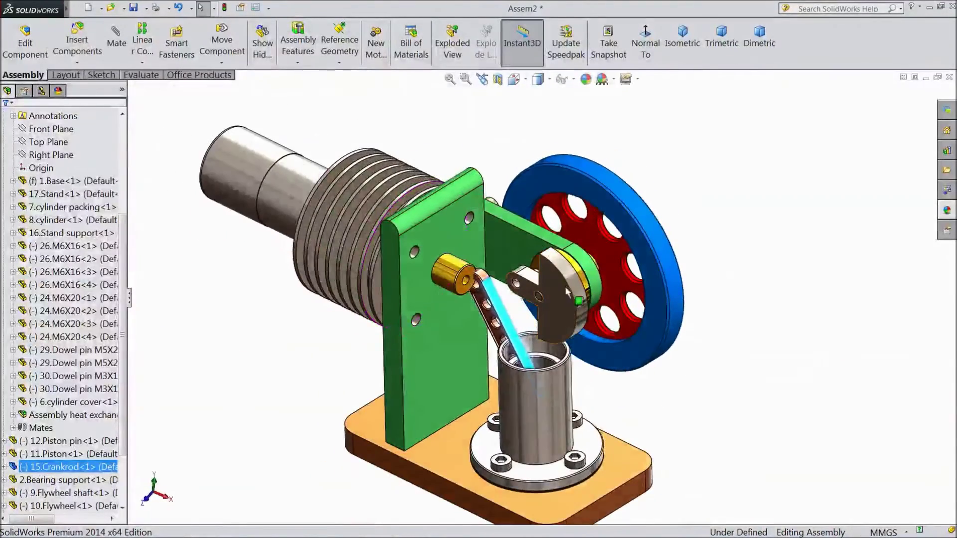
scroll(577, 317, down, 2)
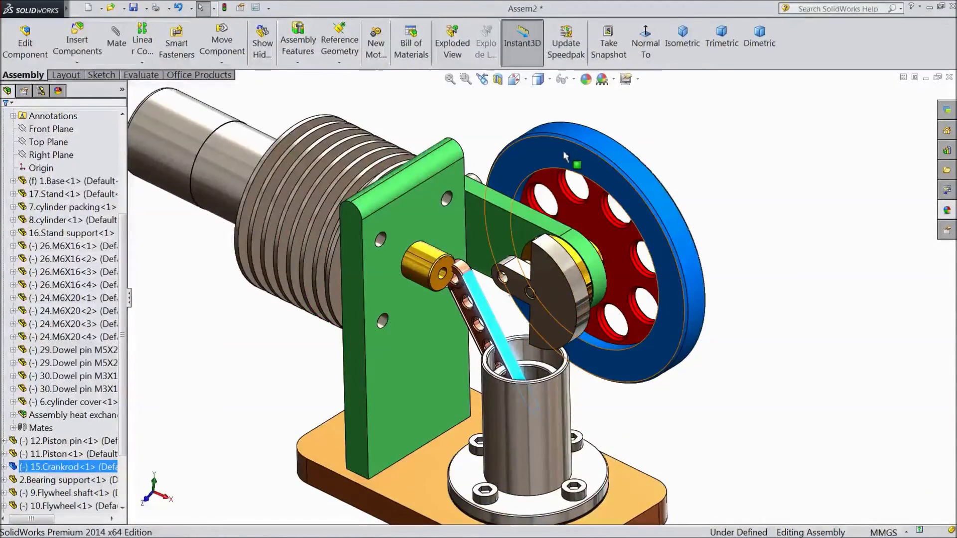
drag(565, 157, 569, 162)
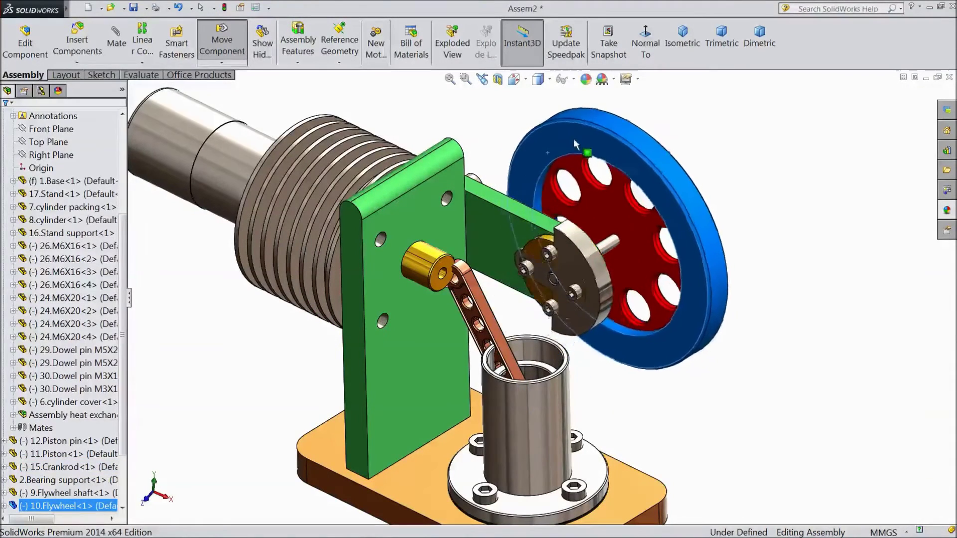
drag(568, 161, 562, 156)
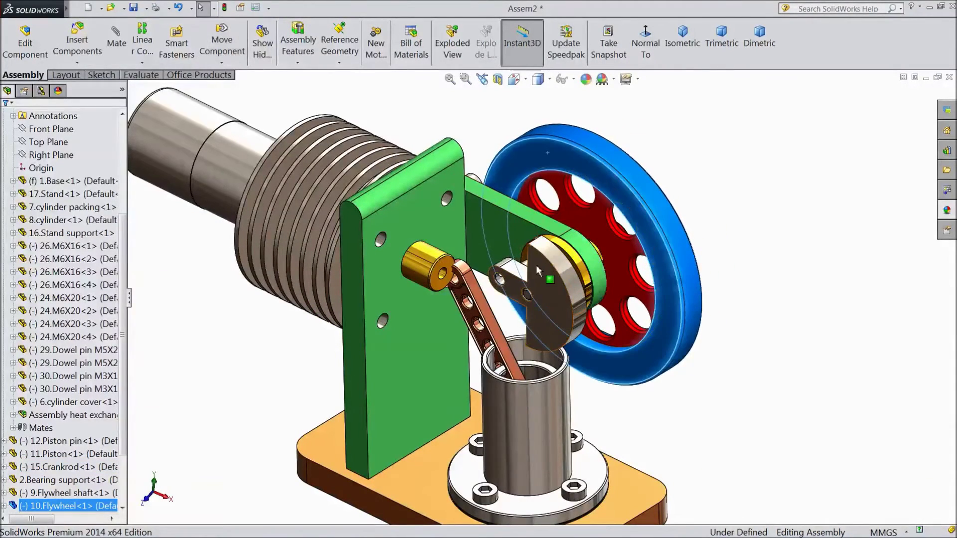
click(546, 276)
drag(546, 276, 543, 274)
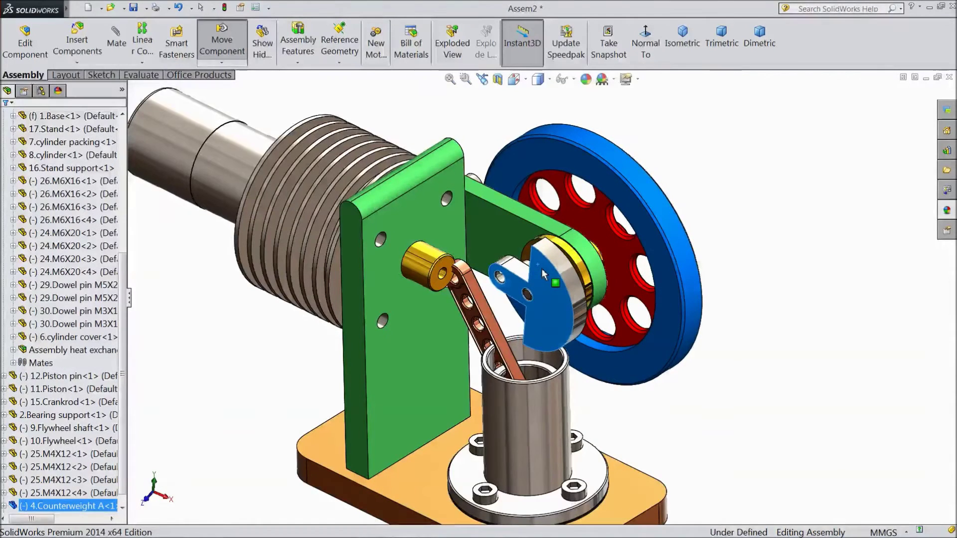
key(Escape)
scroll(121, 361, down, 1)
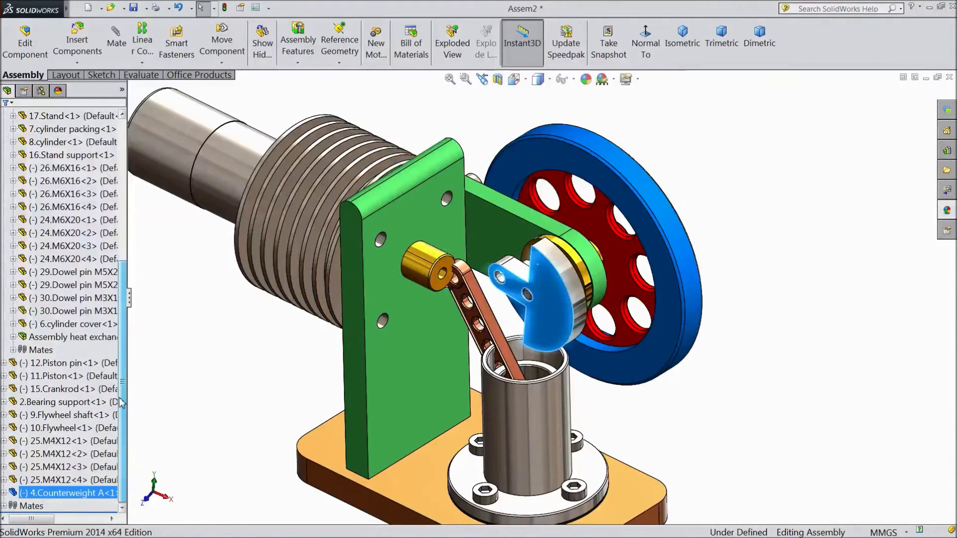
Step: Expand Counterweight A and 10.Flywheel in the FeatureManager tree
click(6, 492)
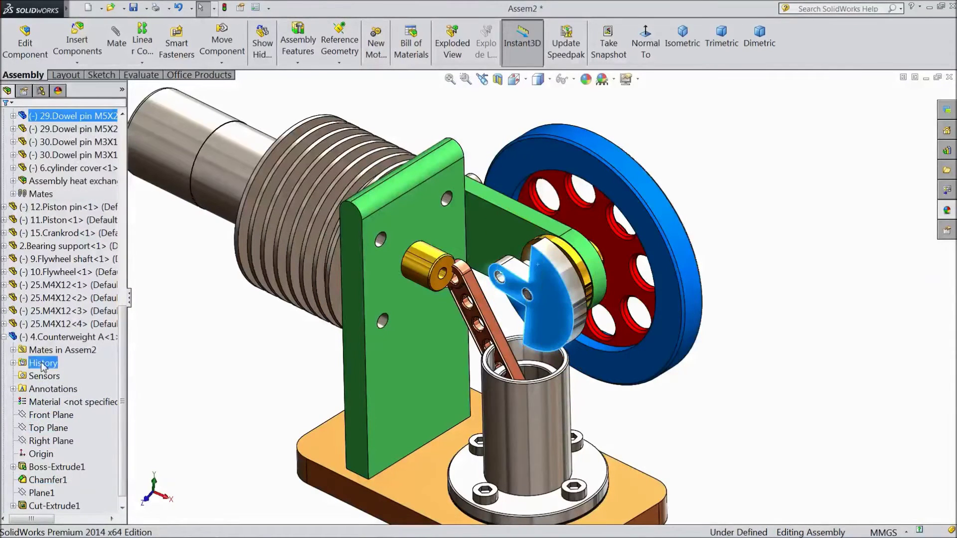
click(45, 326)
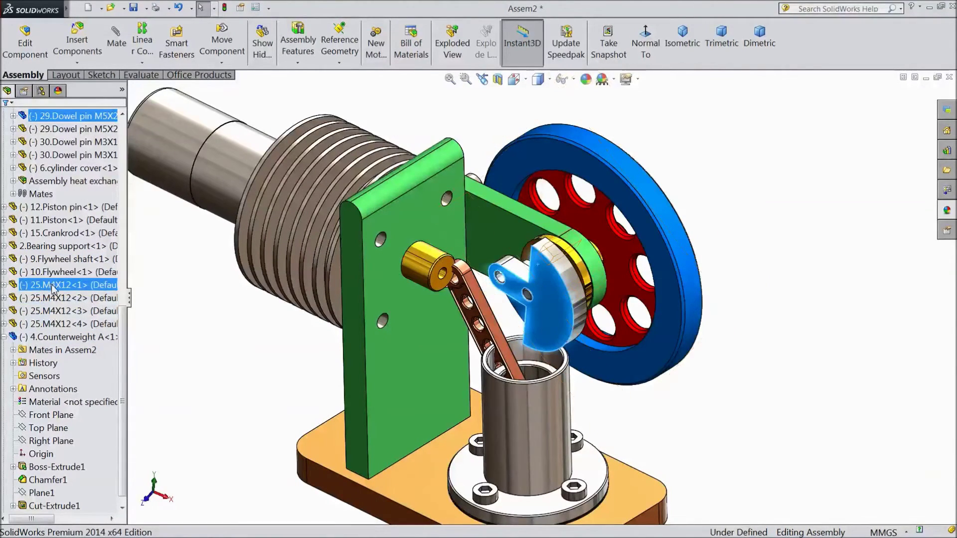
click(5, 272)
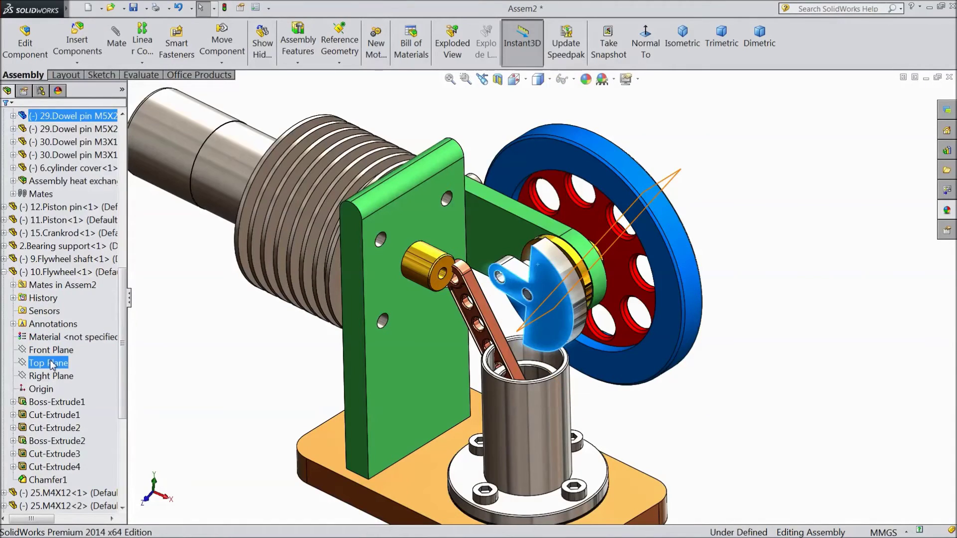
Step: Select the flywheel's Top Plane and Counterweight A's Right Plane as mate references
click(51, 365)
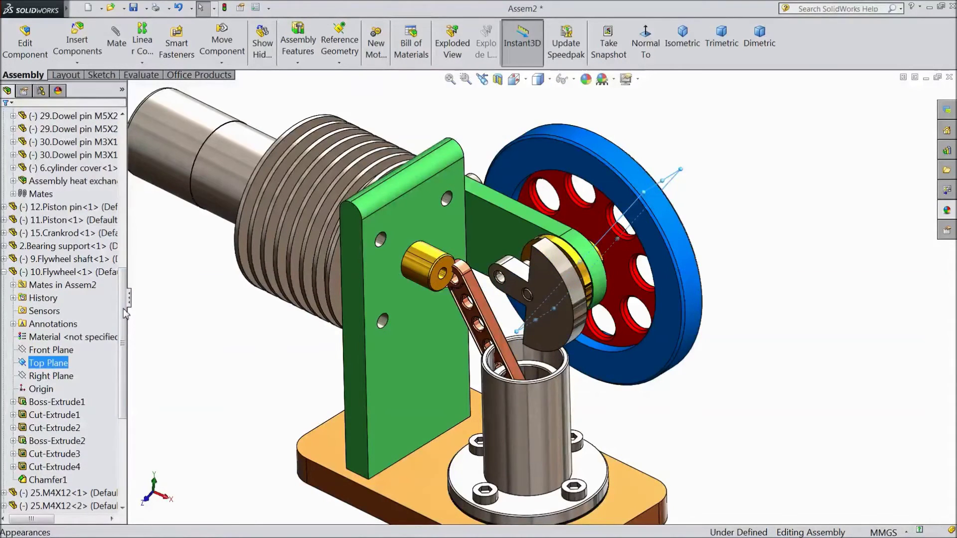
drag(122, 342, 125, 421)
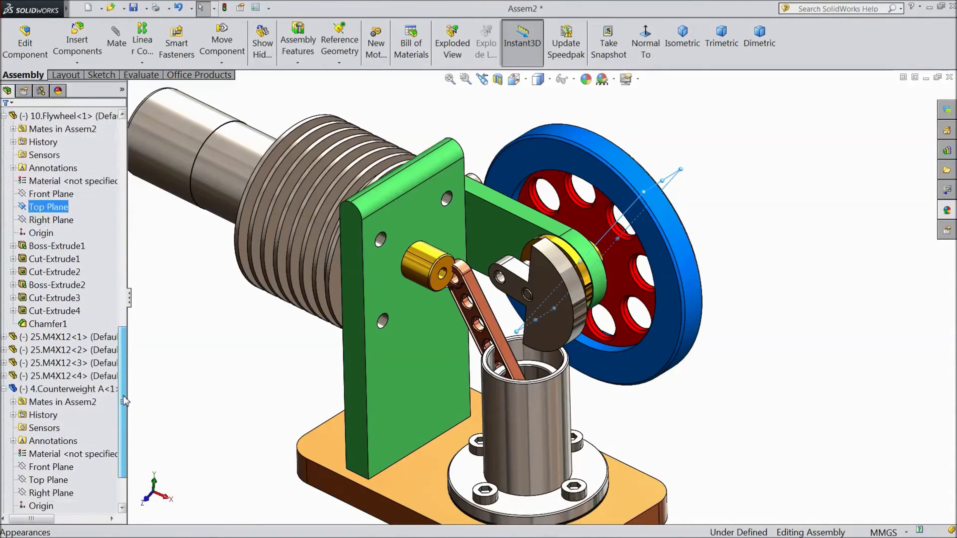
ctrl+click(52, 429)
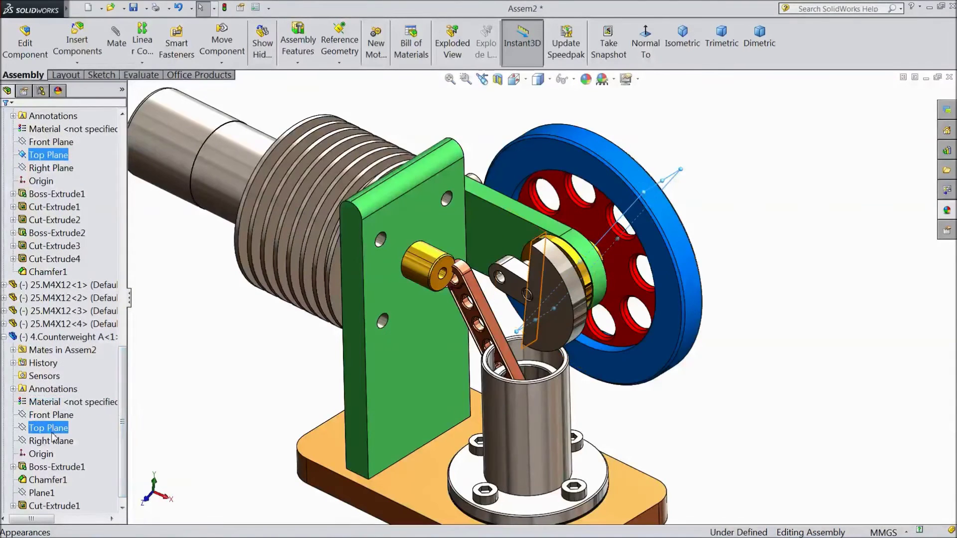
ctrl+click(54, 417)
ctrl+click(55, 429)
ctrl+click(58, 442)
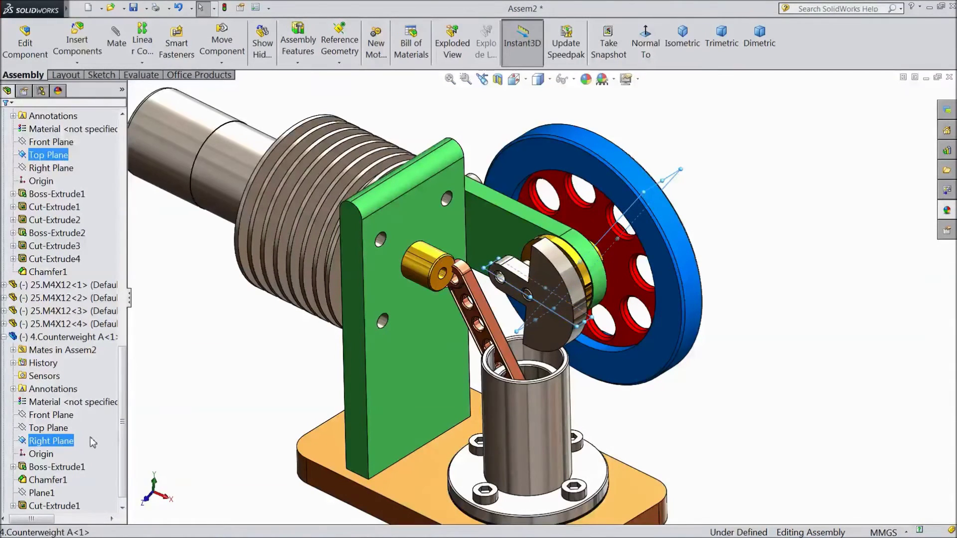
Step: Accept Coincident11, mating Counterweight A's Right Plane to the flywheel's Top Plane, and close the Mate panel
click(117, 49)
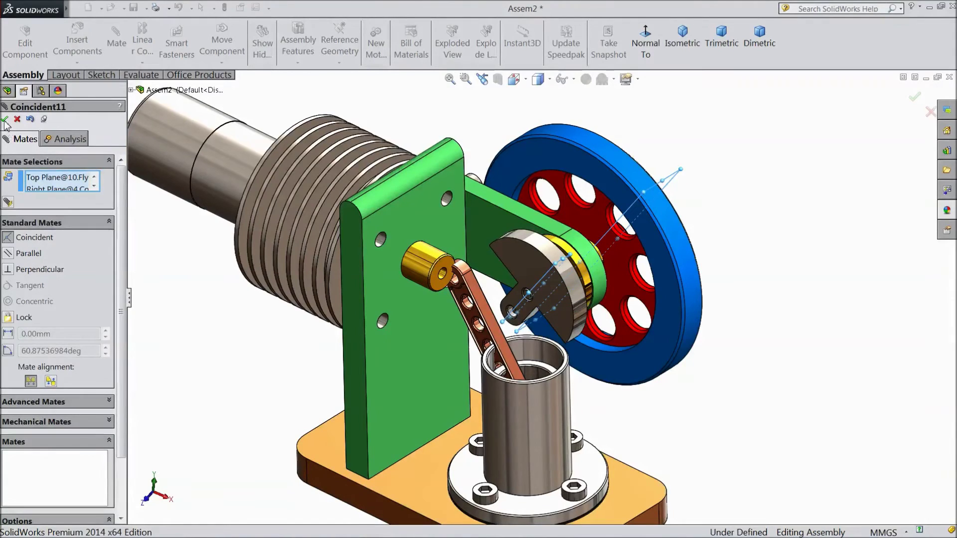
click(5, 120)
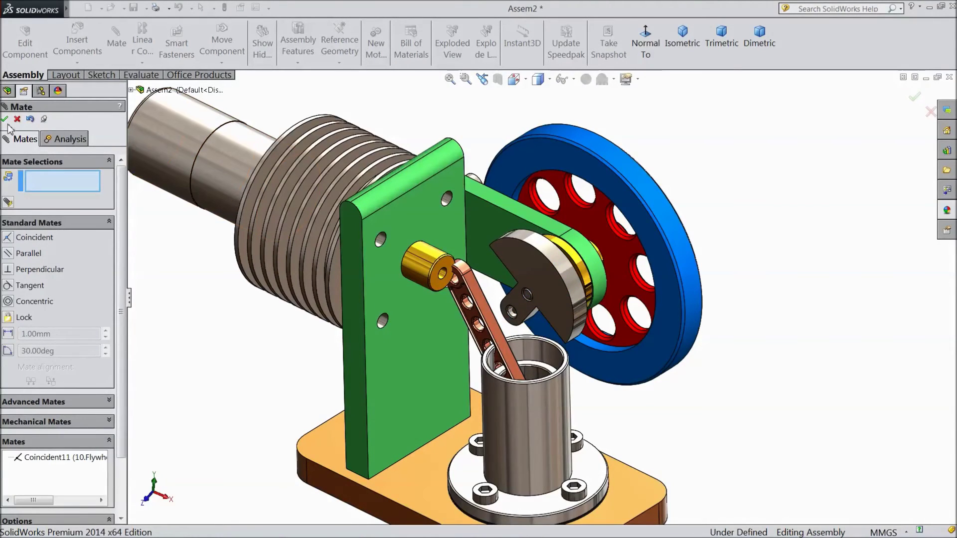
click(5, 120)
Step: Turn the flywheel and crank to several angles to confirm Counterweight A and the crank rod follow
mouse_move(550, 147)
mouse_down()
mouse_move(577, 158)
mouse_move(660, 274)
mouse_move(650, 228)
mouse_move(654, 242)
mouse_up()
mouse_move(759, 208)
middle_down()
mouse_move(764, 238)
mouse_move(765, 225)
mouse_move(729, 202)
middle_up()
click(753, 218)
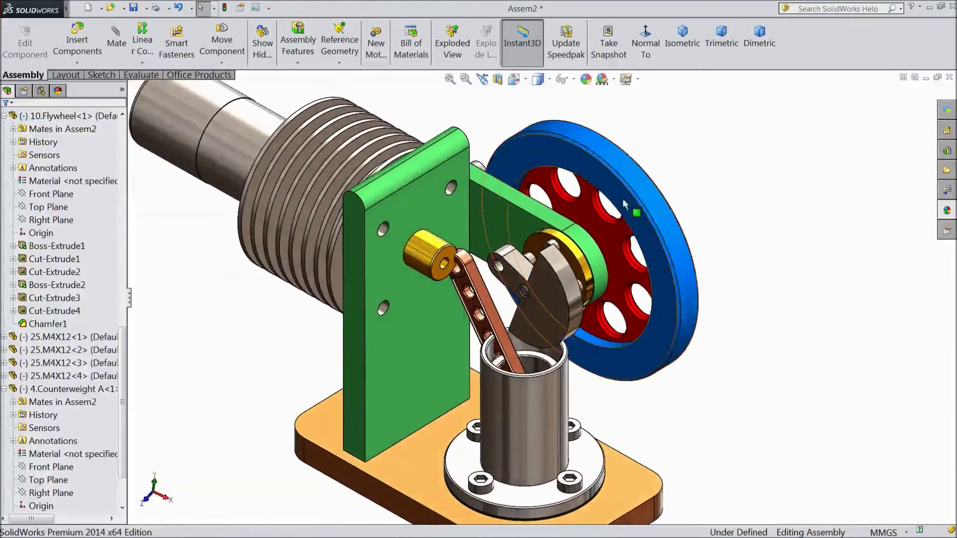
drag(586, 176, 657, 272)
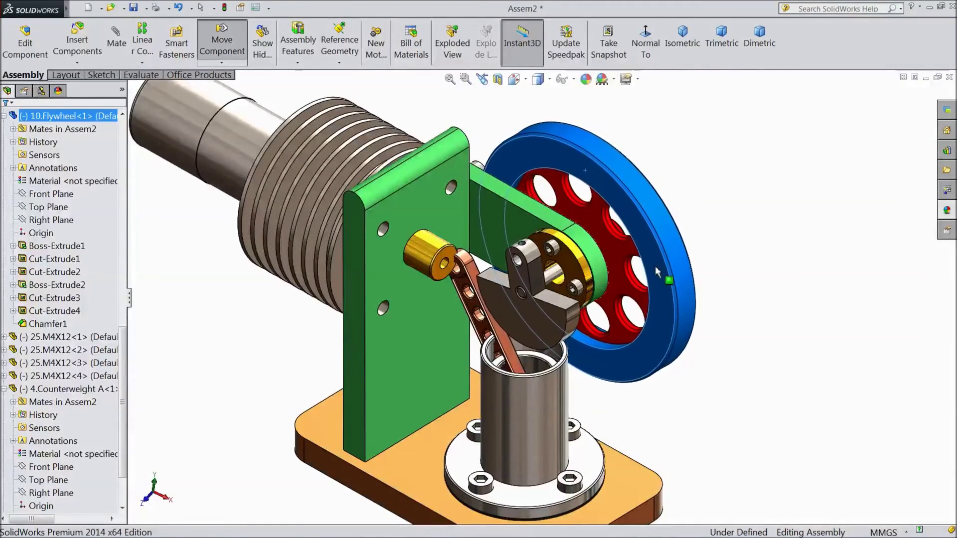
mouse_move(657, 272)
mouse_down()
mouse_move(581, 172)
mouse_move(624, 226)
mouse_move(577, 308)
mouse_up()
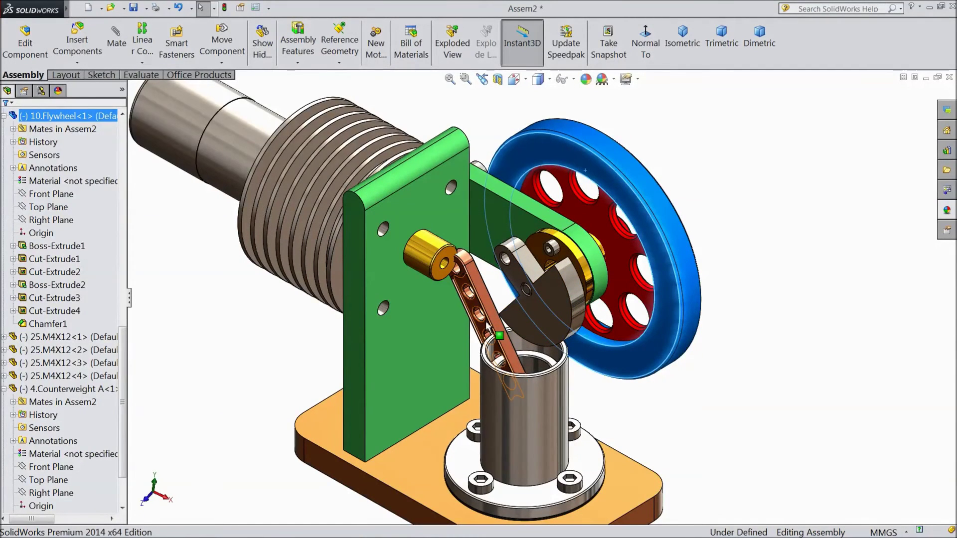
drag(487, 327, 545, 332)
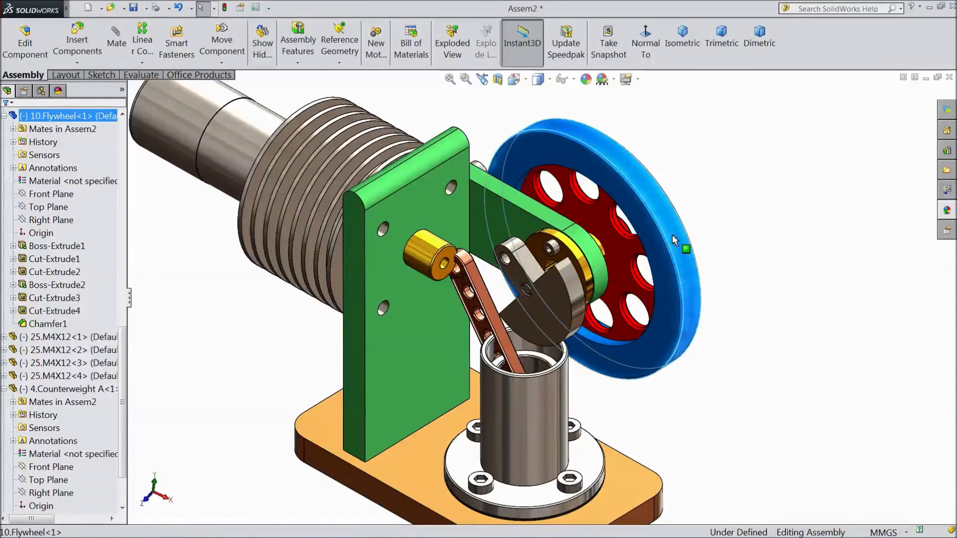
mouse_move(673, 241)
mouse_down()
mouse_move(680, 258)
mouse_move(656, 210)
mouse_move(663, 233)
mouse_up()
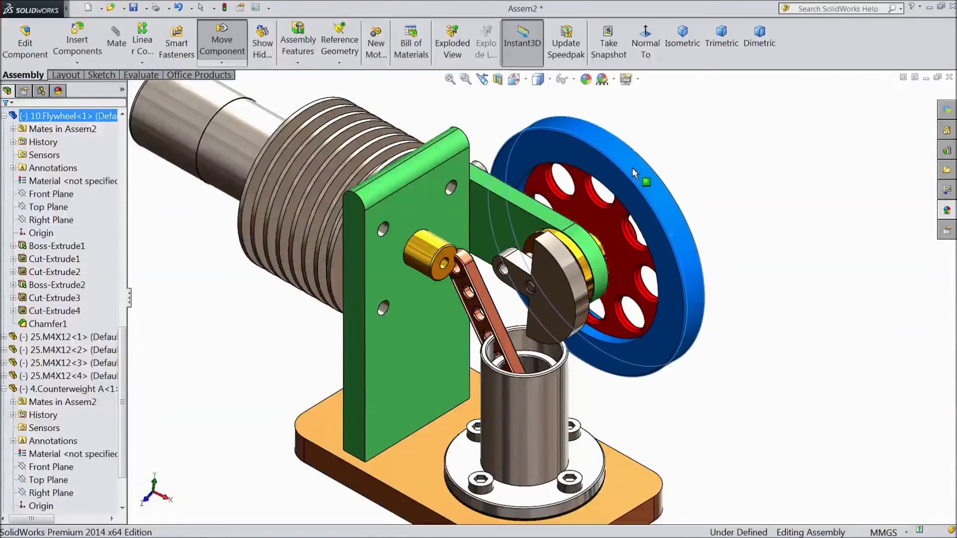
drag(663, 233, 682, 200)
click(743, 186)
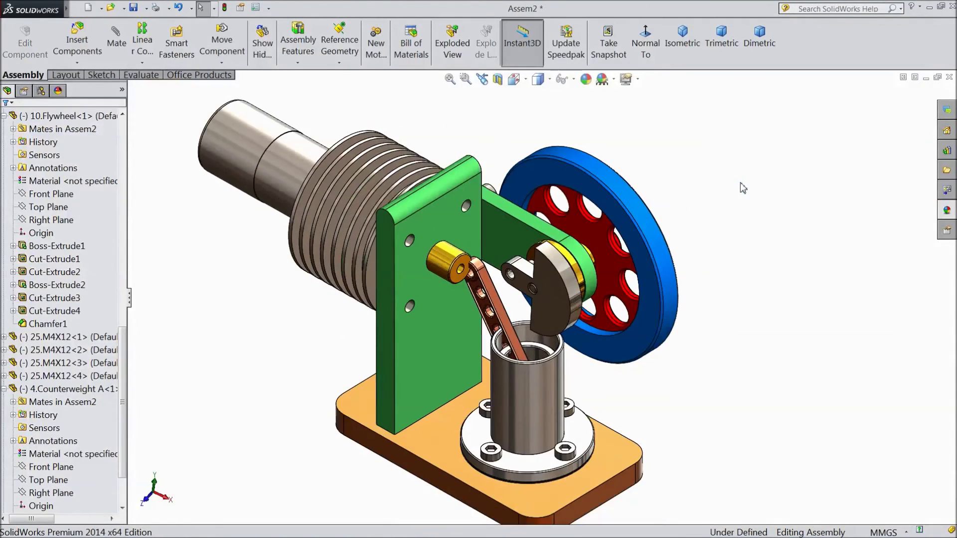
middle_drag(742, 306, 741, 300)
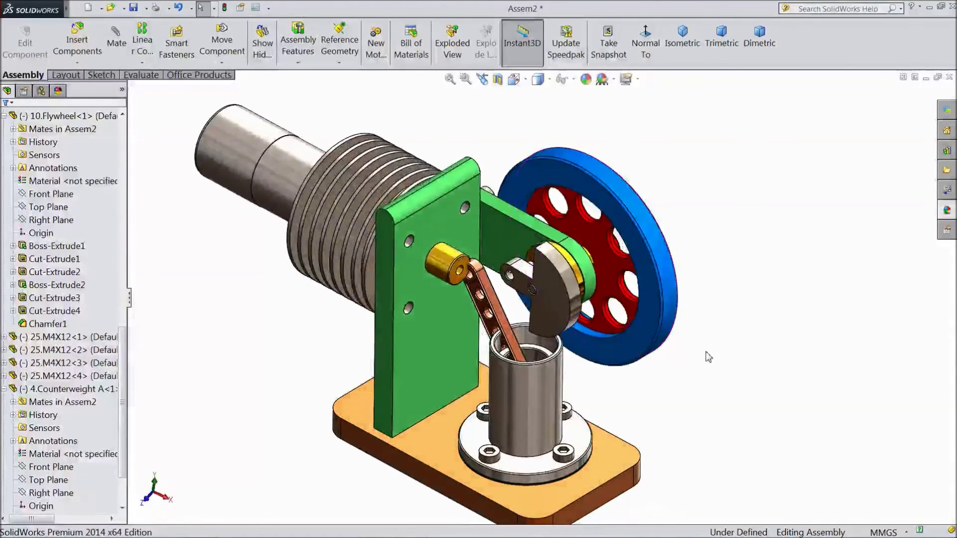
scroll(598, 404, down, 1)
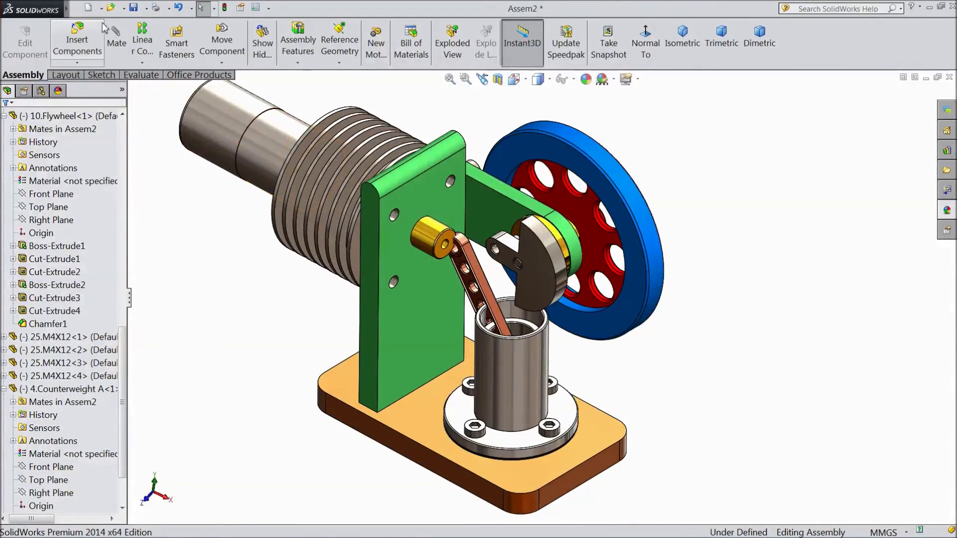
Step: Rebuild and save Assem2, then swing the crank rod to a new position
click(133, 8)
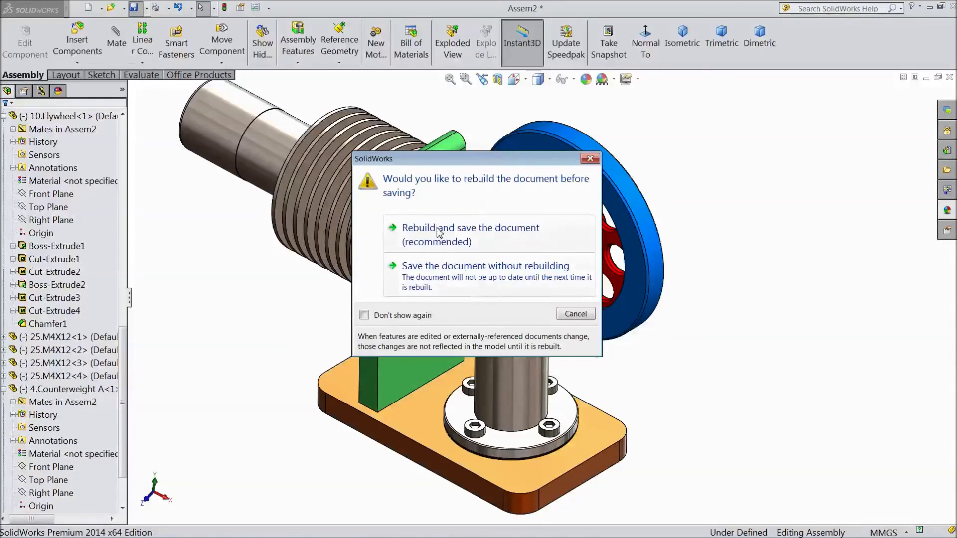
click(424, 236)
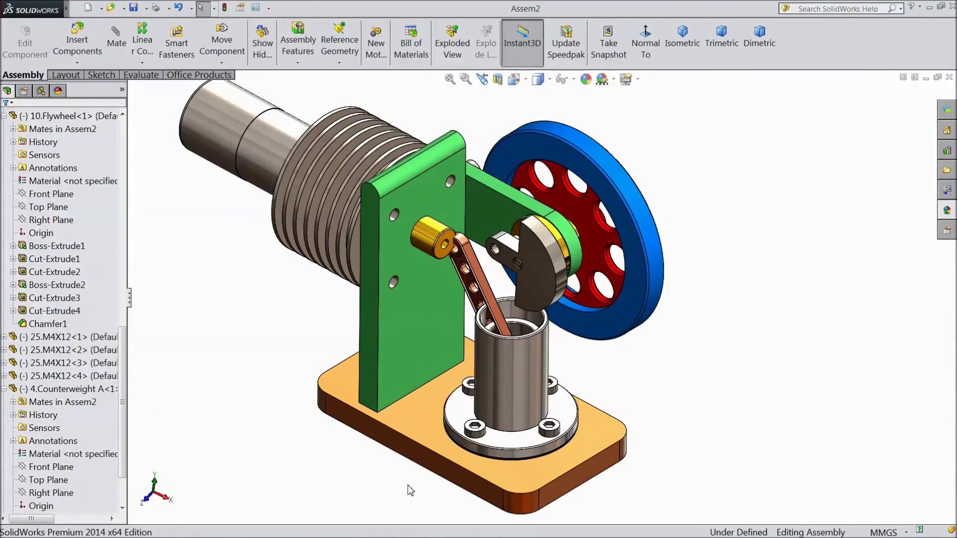
drag(475, 269, 489, 247)
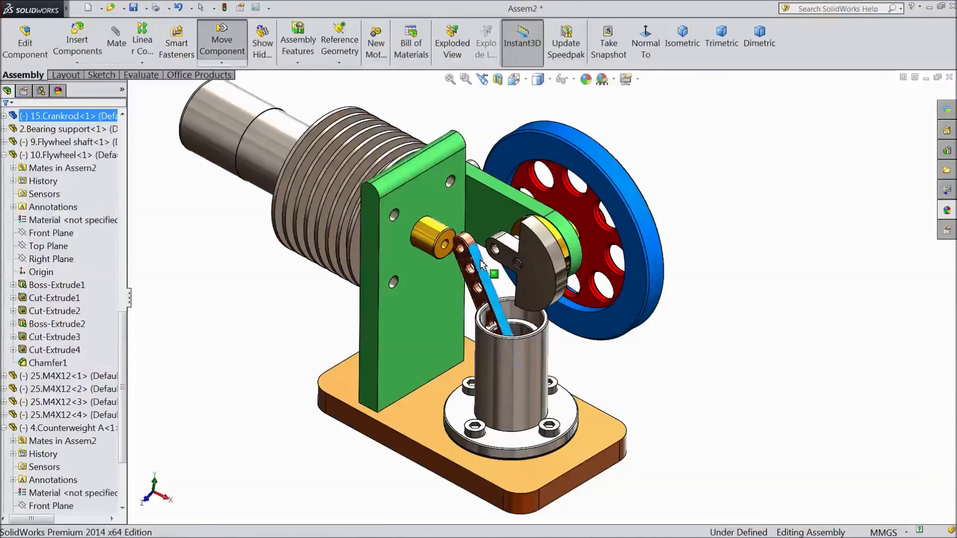